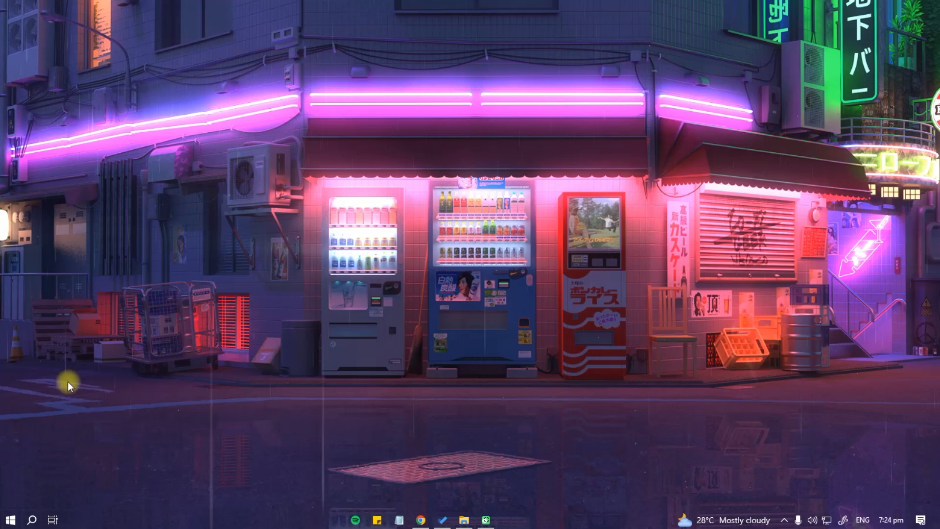
# Search Windows for "registry" and launch Registry Editor, allowing it to make changes.
pyautogui.click(31, 522)
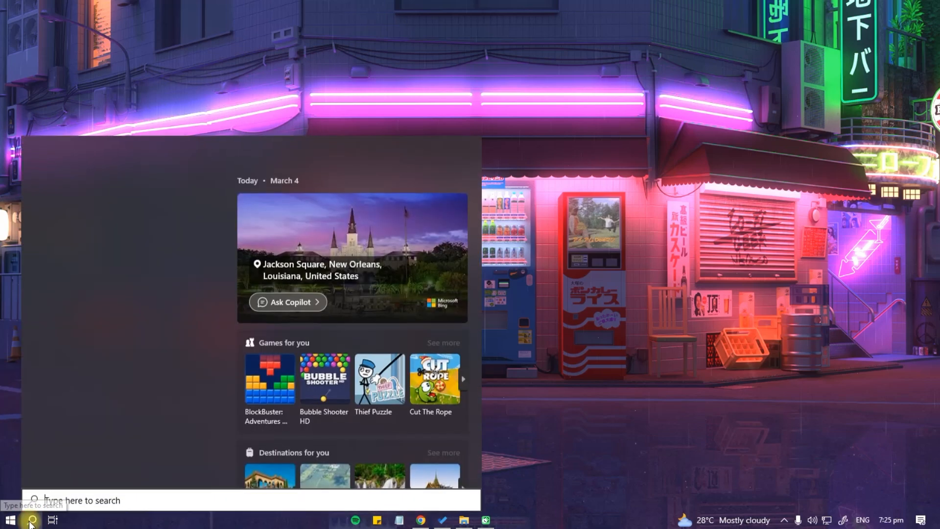
pyautogui.write('registry')
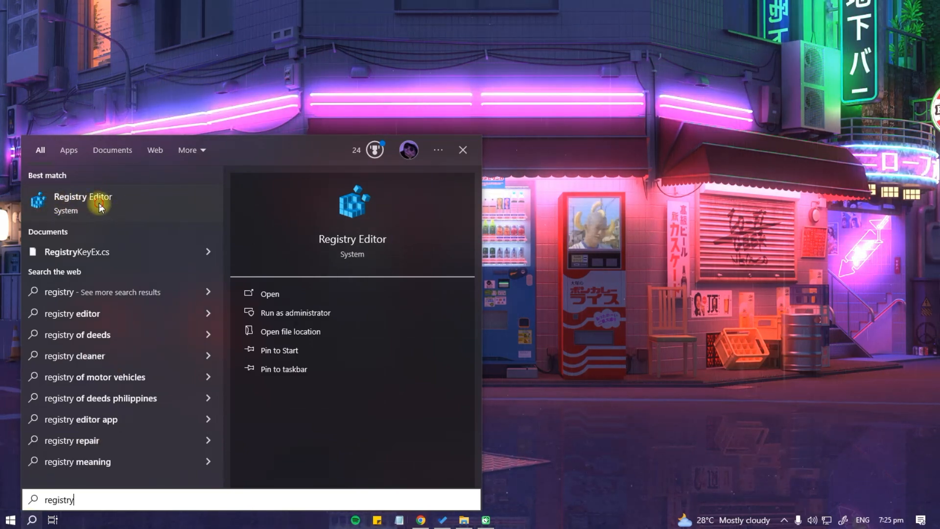
pyautogui.click(126, 207)
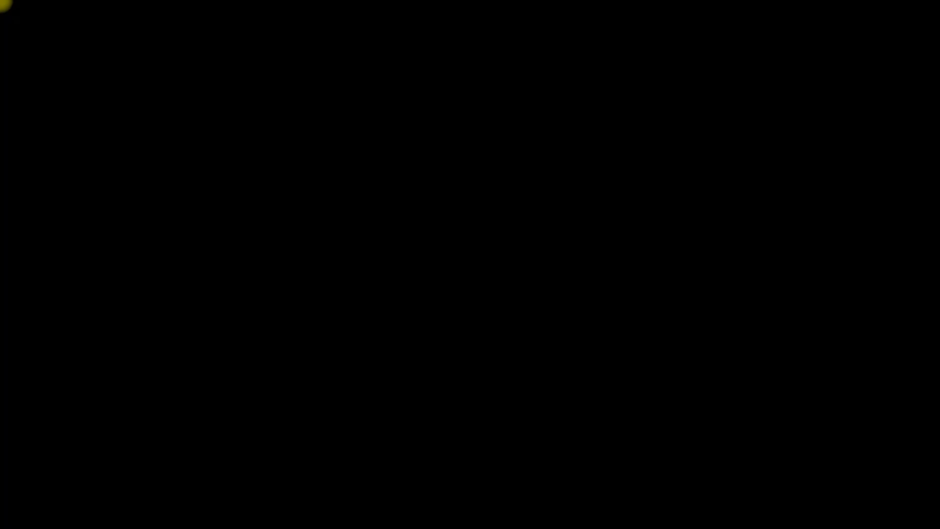
pyautogui.click(411, 330)
# Collapse and re-expand HKEY_LOCAL_MACHINE in the registry tree, and select its SOFTWARE key.
pyautogui.moveTo(219, 471); pyautogui.dragTo(173, 472)
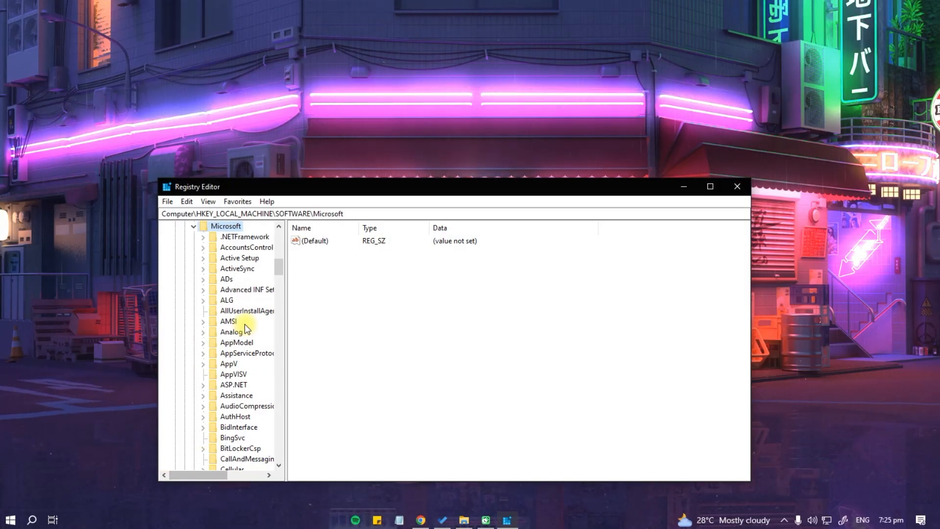
pyautogui.scroll(13, 246, 329)
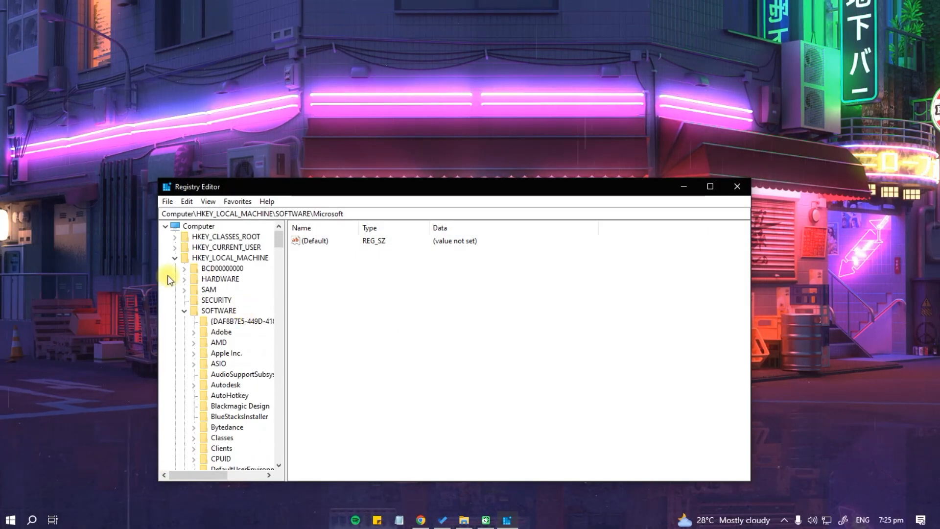
pyautogui.click(175, 258)
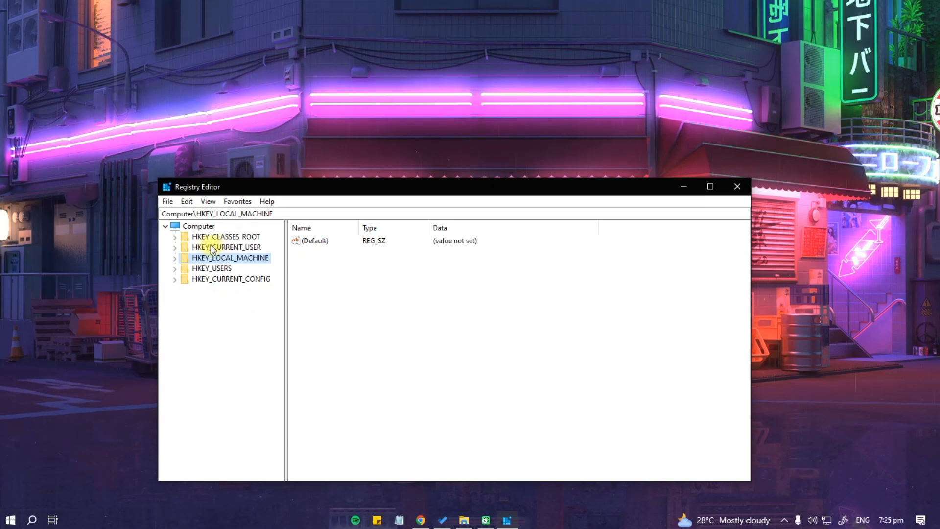
pyautogui.click(174, 258)
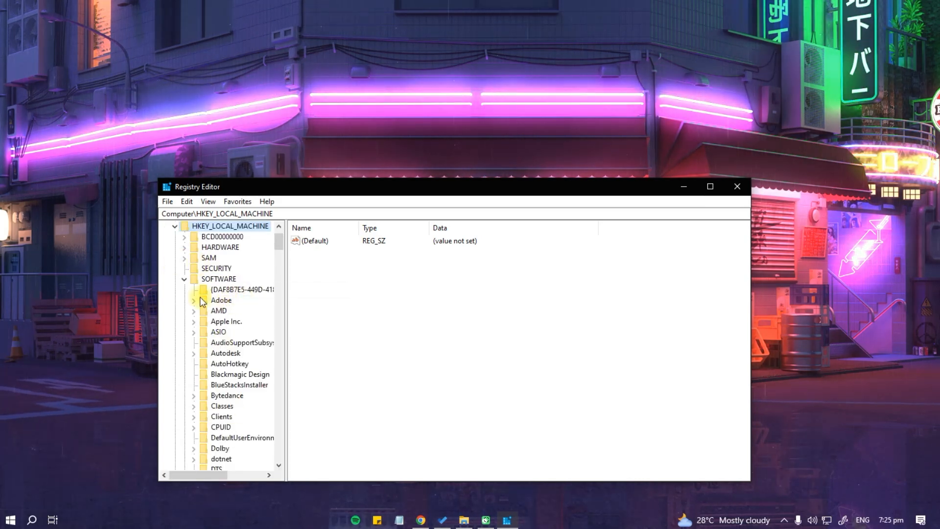
pyautogui.click(219, 279)
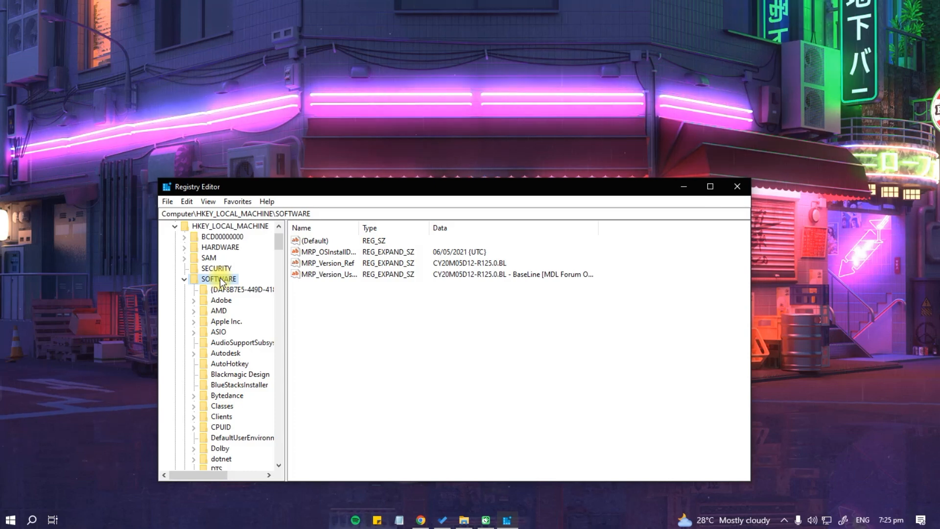
# Select the Microsoft key under SOFTWARE and expand its subkeys.
pyautogui.scroll(-8, 237, 378)
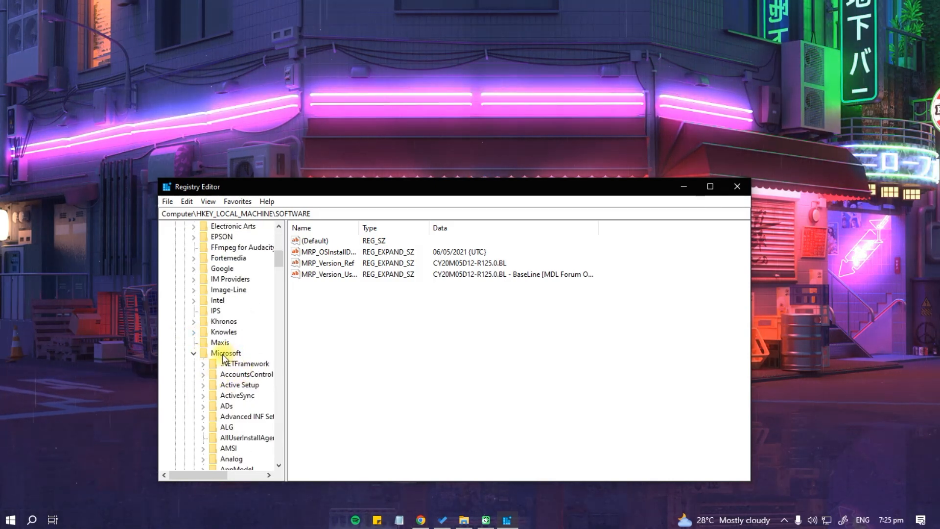
pyautogui.click(223, 355)
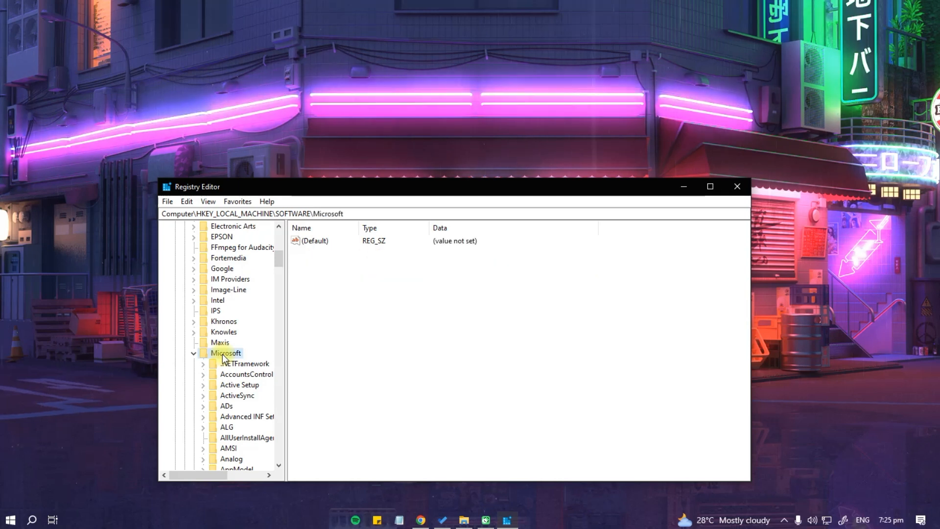
pyautogui.click(194, 353)
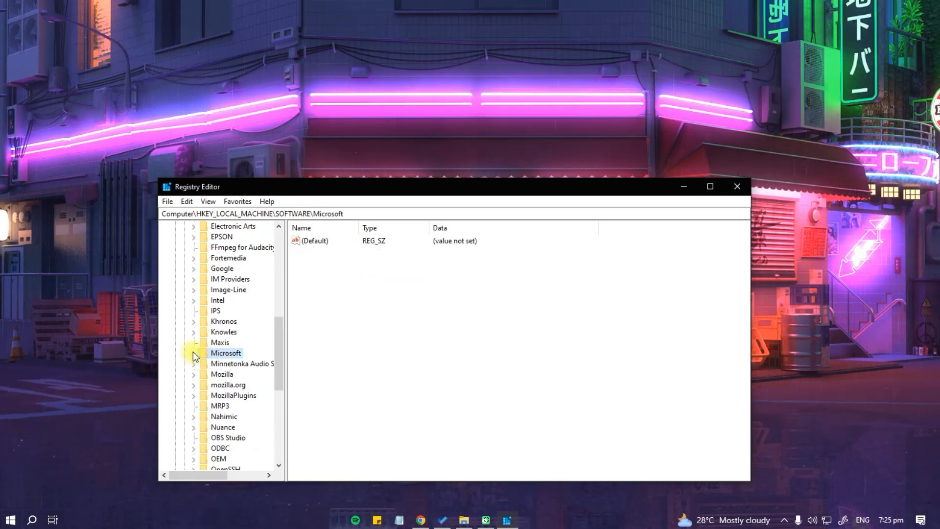
pyautogui.click(194, 354)
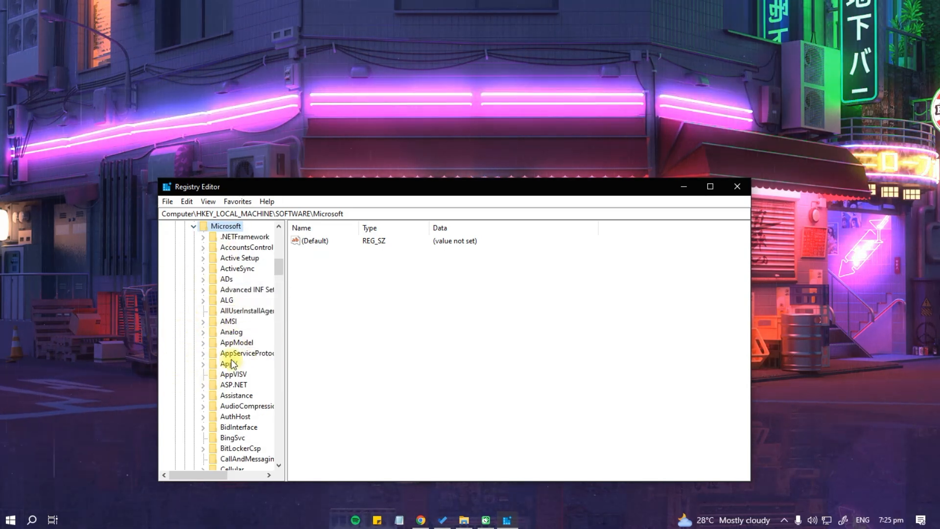
# Find the Windows NT key under Microsoft, select it and expand it.
pyautogui.scroll(-8, 244, 382)
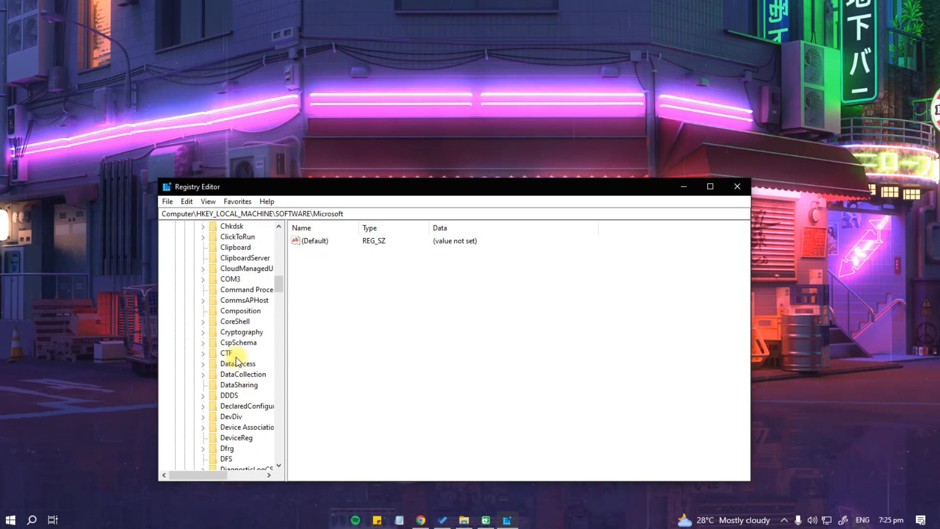
pyautogui.scroll(-15, 240, 362)
pyautogui.scroll(-15, 245, 362)
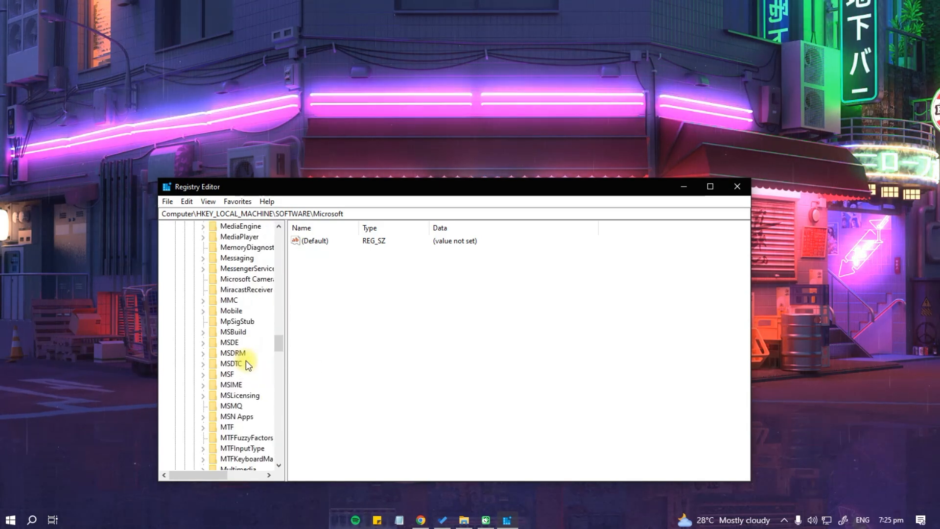
pyautogui.scroll(-12, 245, 377)
pyautogui.click(240, 352)
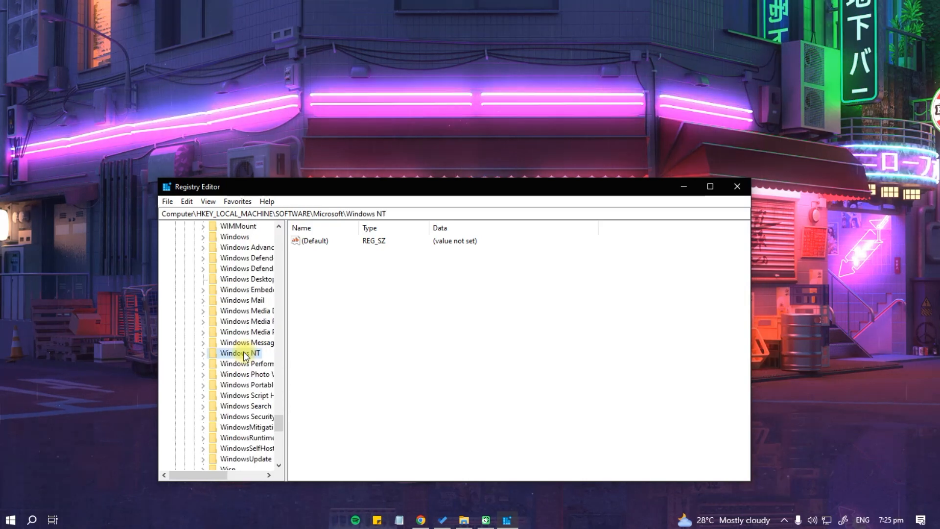
pyautogui.click(204, 354)
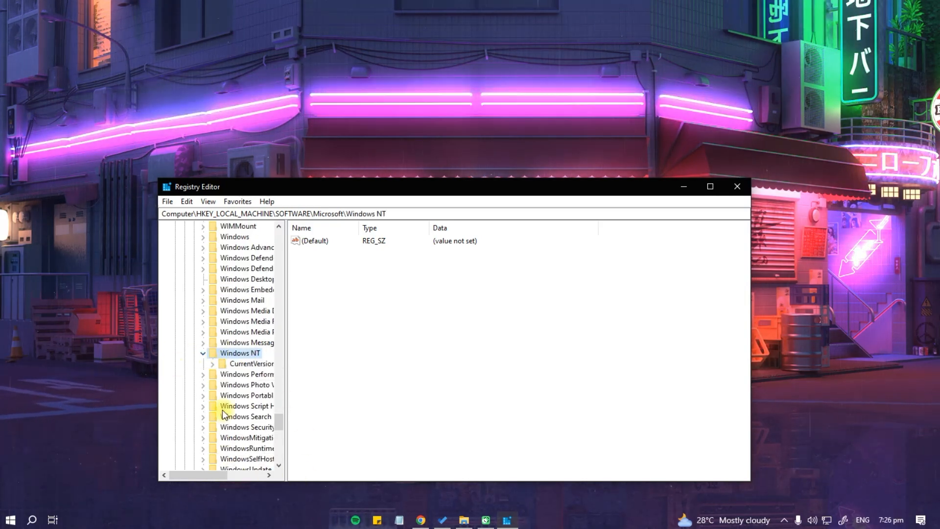
# Expand CurrentVersion and its Multimedia subkey under Windows NT, and open the SystemProfile key.
pyautogui.click(258, 365)
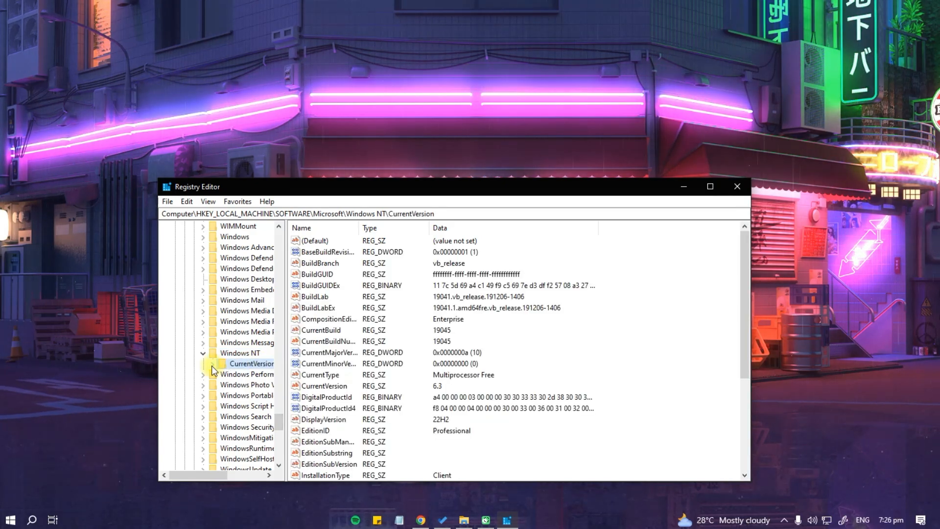
pyautogui.click(211, 365)
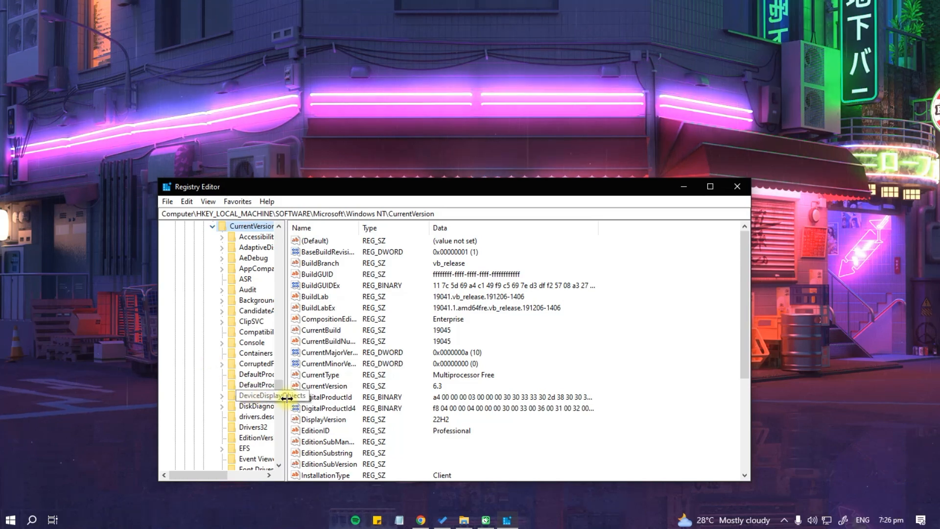
pyautogui.scroll(-8, 249, 373)
pyautogui.scroll(-5, 247, 375)
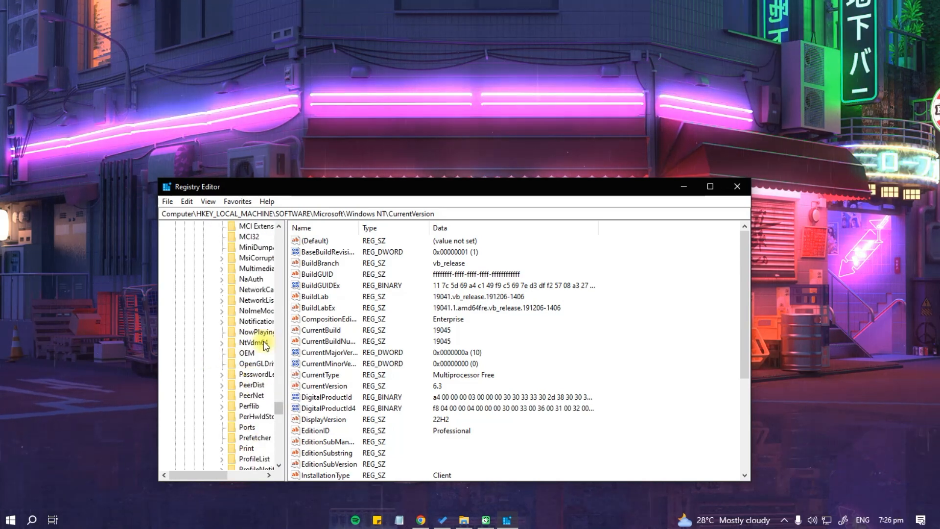
pyautogui.click(239, 268)
pyautogui.click(222, 269)
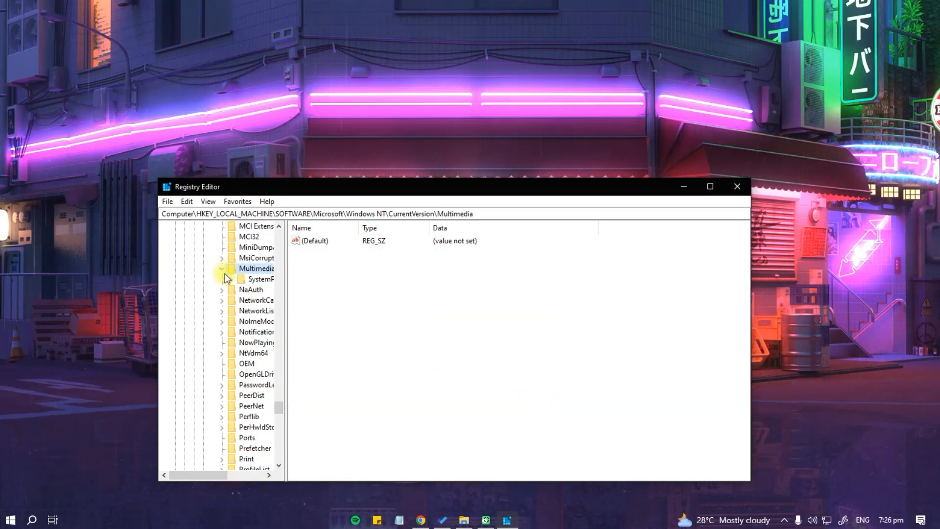
pyautogui.click(250, 279)
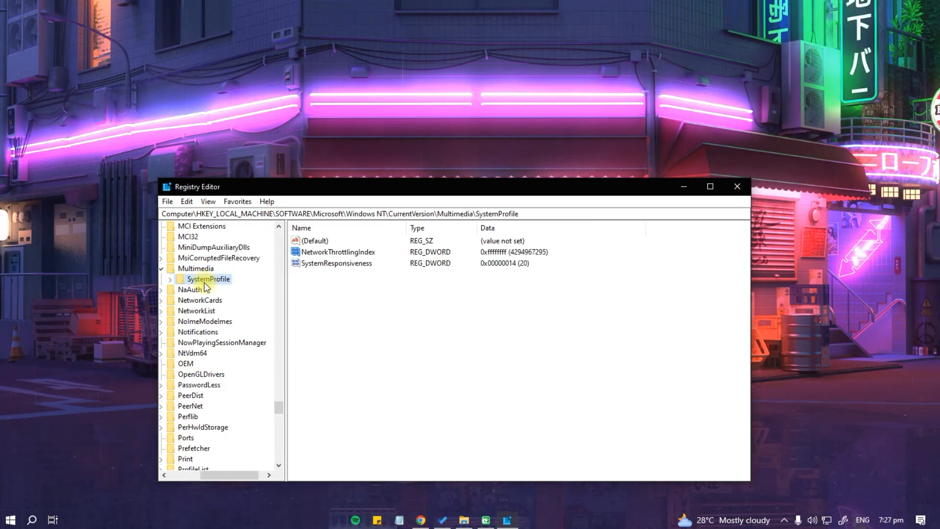
# Set the value data of the NetworkThrottlingIndex DWORD in SystemProfile to ffffffff.
pyautogui.click(332, 253)
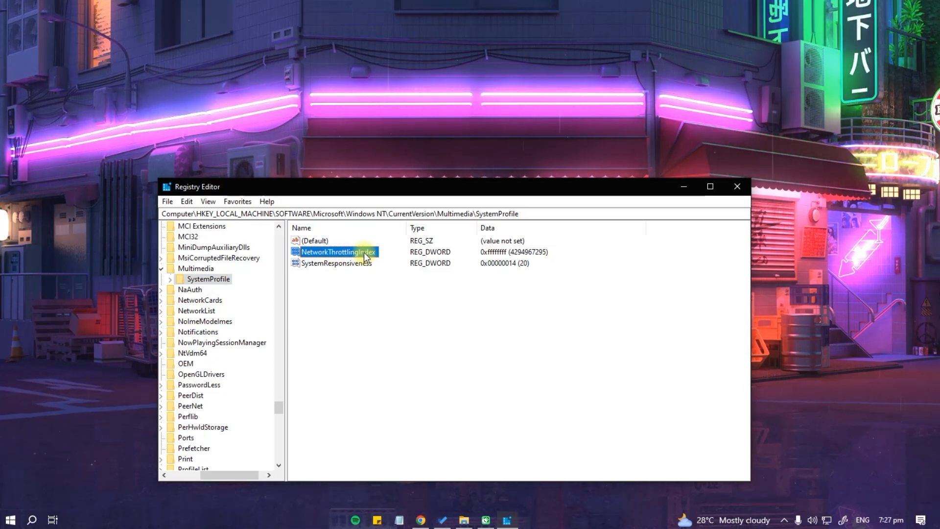
pyautogui.doubleClick(316, 256)
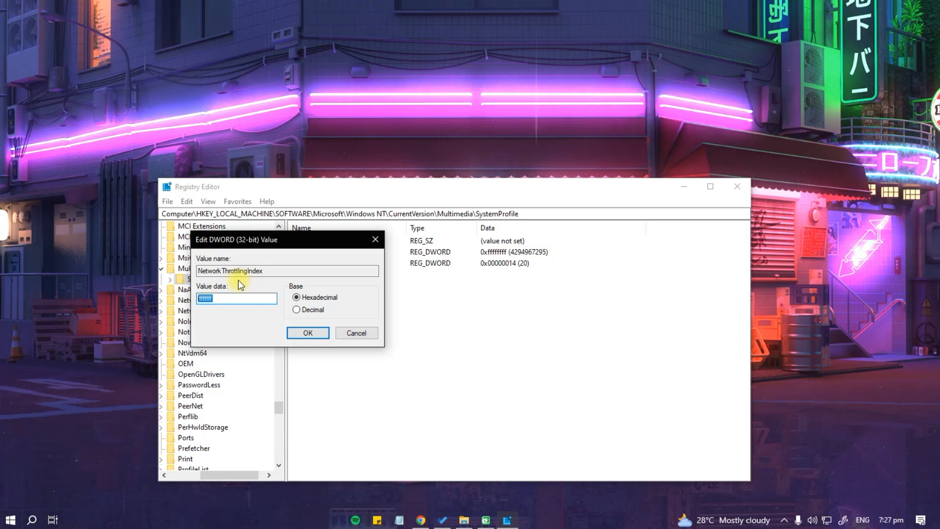
pyautogui.press('BackSpace')
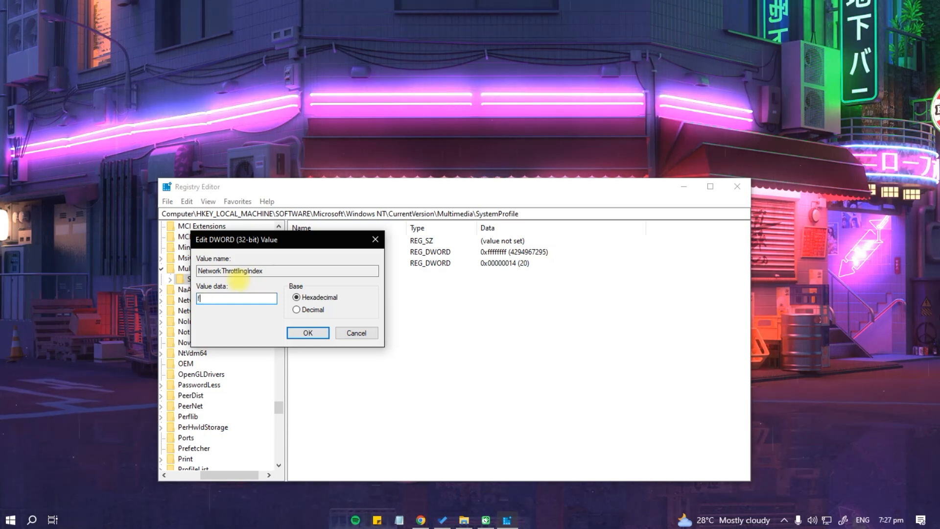
pyautogui.write('ffffffff')
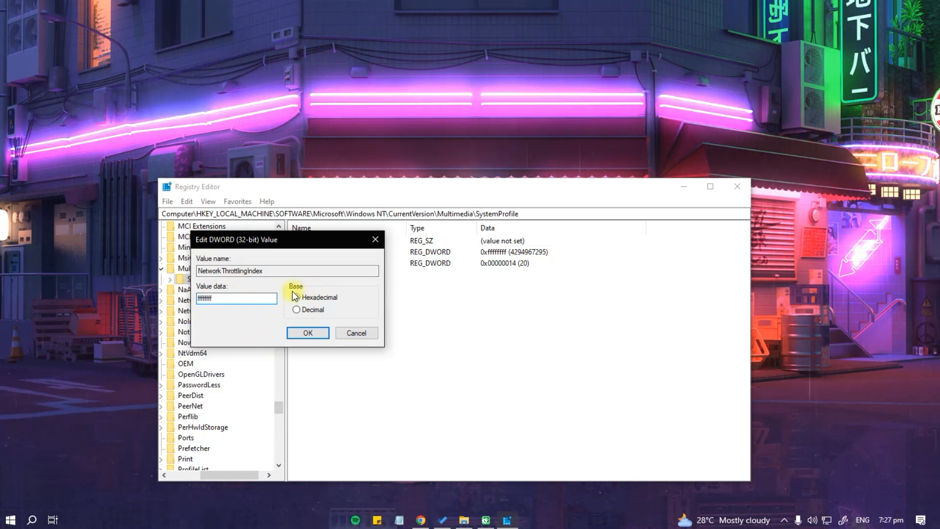
pyautogui.click(306, 334)
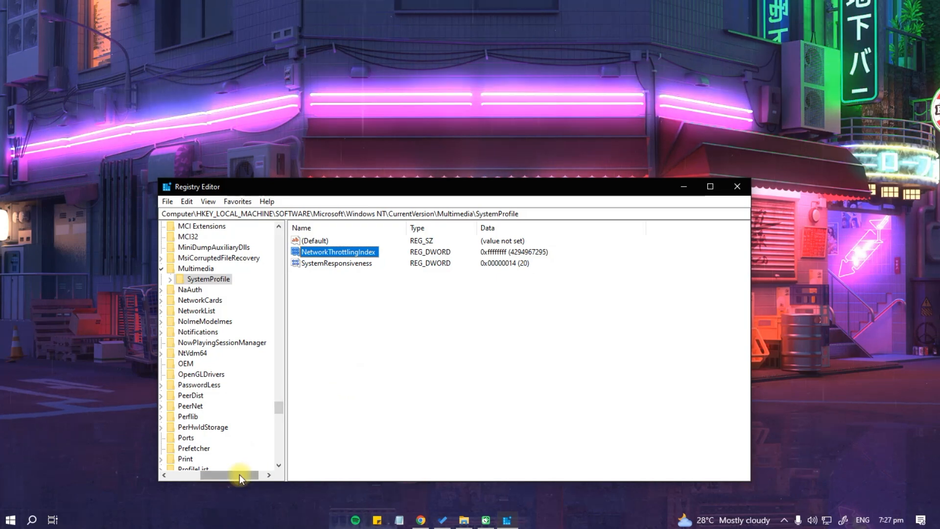
# Return to the start of the registry tree, collapse HKEY_LOCAL_MACHINE and expand it again to show its main subkeys.
pyautogui.moveTo(239, 474); pyautogui.dragTo(208, 475)
pyautogui.scroll(8, 235, 421)
pyautogui.scroll(-15, 231, 441)
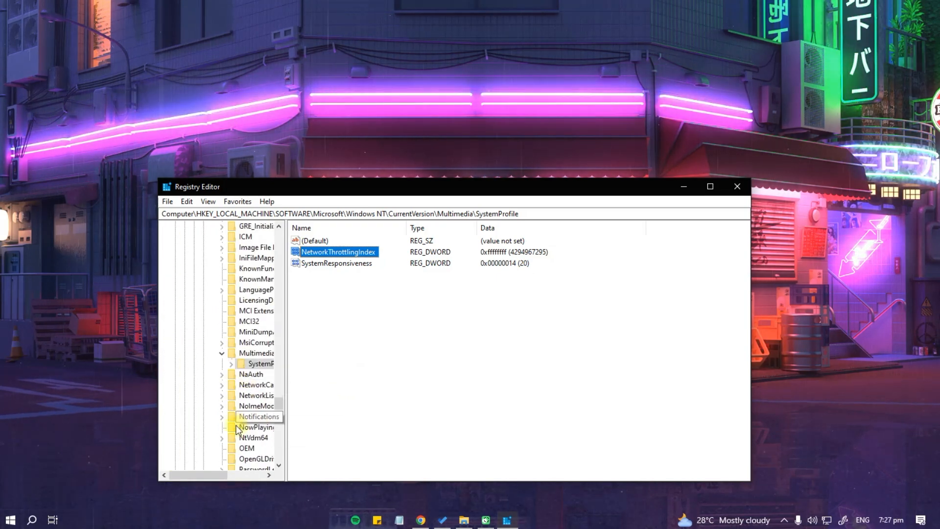
pyautogui.scroll(-3, 247, 418)
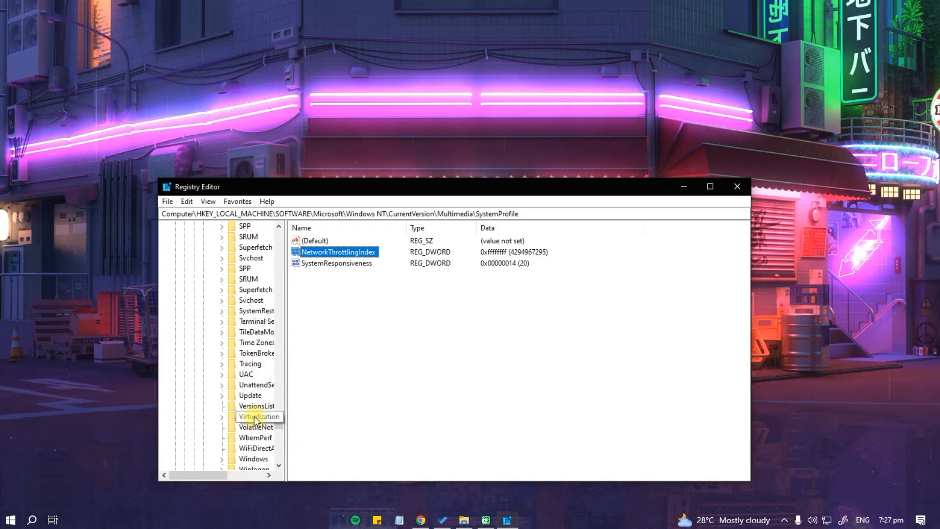
pyautogui.scroll(20, 240, 392)
pyautogui.click(175, 259)
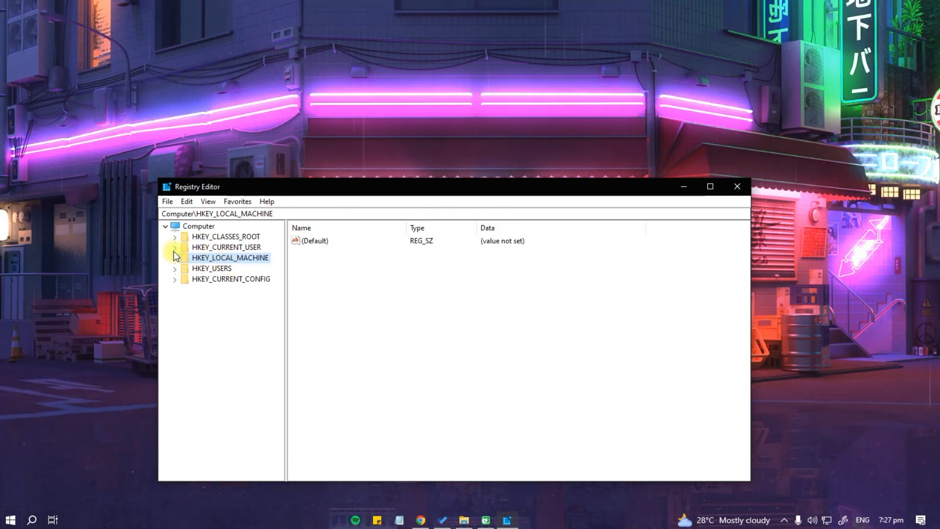
pyautogui.click(175, 258)
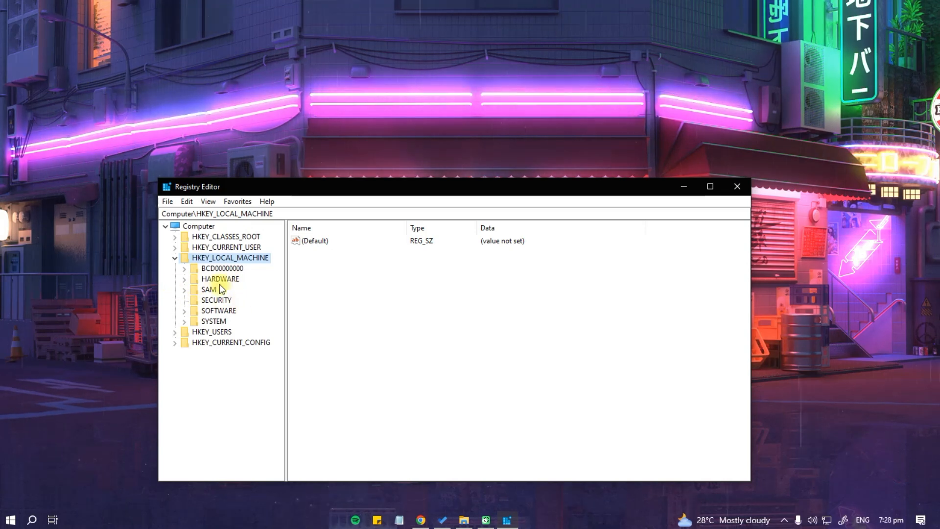
# Expand the SYSTEM key under HKEY_LOCAL_MACHINE, and select and expand its CurrentControlSet subkey.
pyautogui.click(184, 321)
pyautogui.click(213, 270)
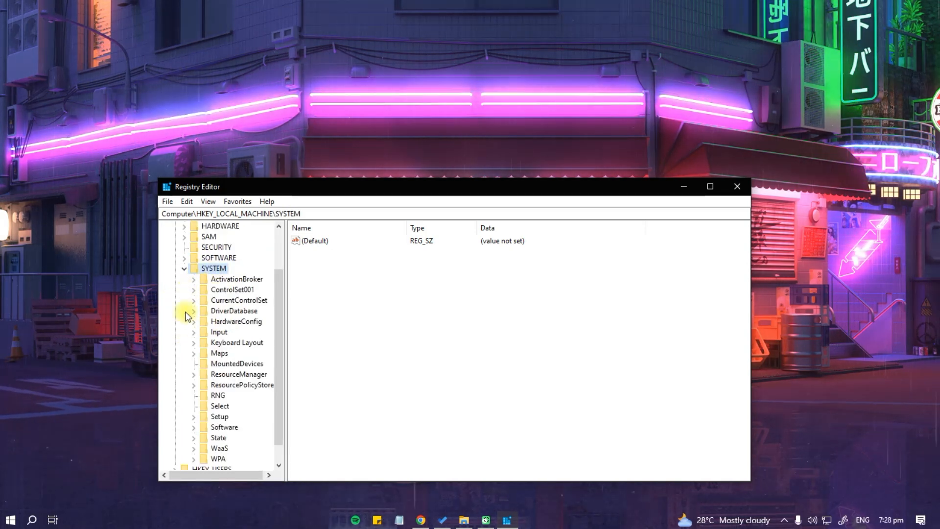
pyautogui.click(230, 301)
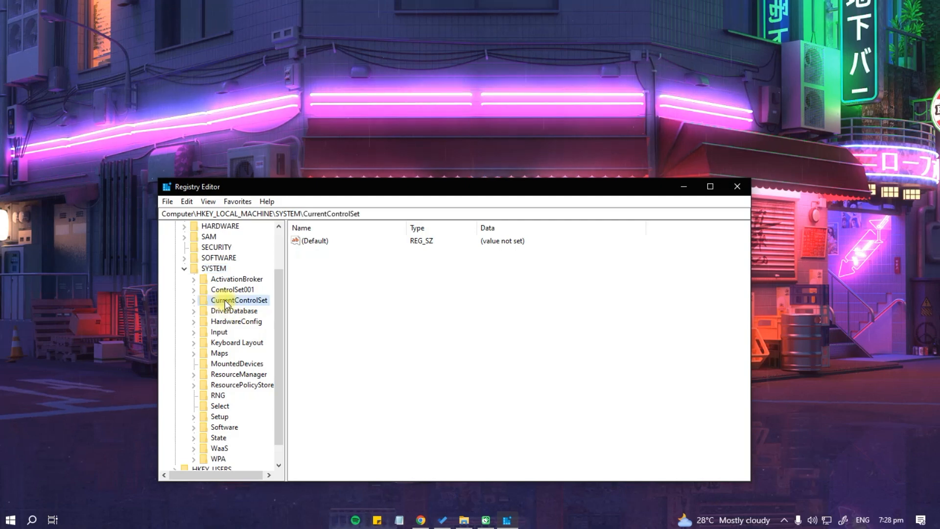
pyautogui.click(195, 300)
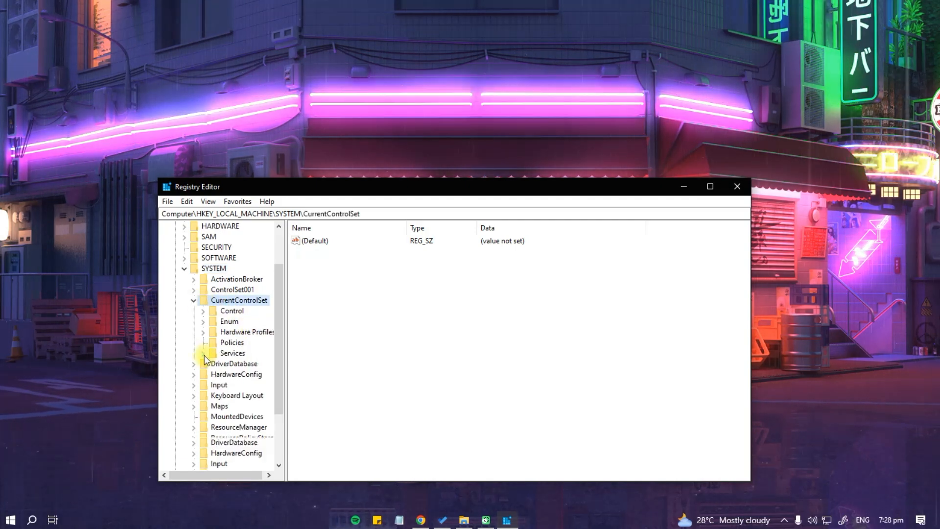
# Expand the Services key under CurrentControlSet, then select and expand its Tcpip subkey.
pyautogui.click(203, 353)
pyautogui.scroll(-6, 240, 372)
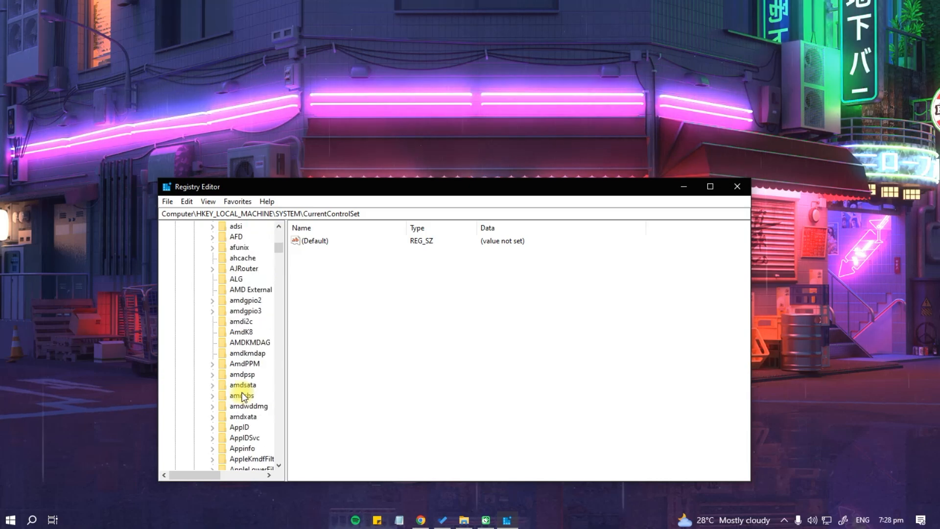
pyautogui.scroll(-7, 242, 395)
pyautogui.scroll(-20, 243, 372)
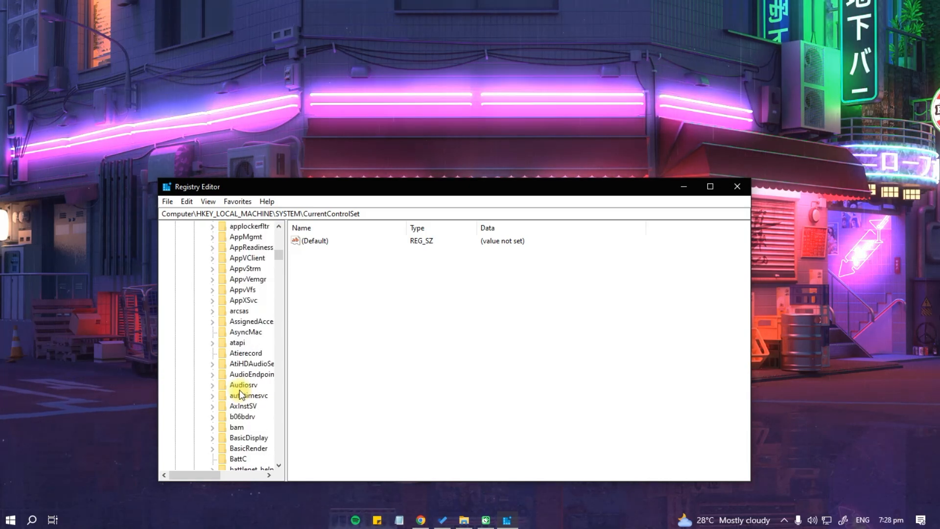
pyautogui.click(238, 322)
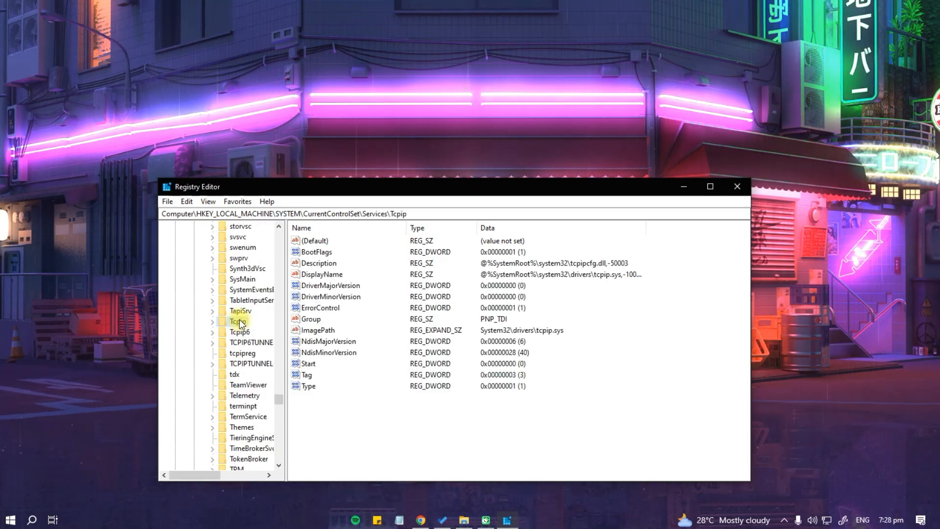
pyautogui.click(212, 322)
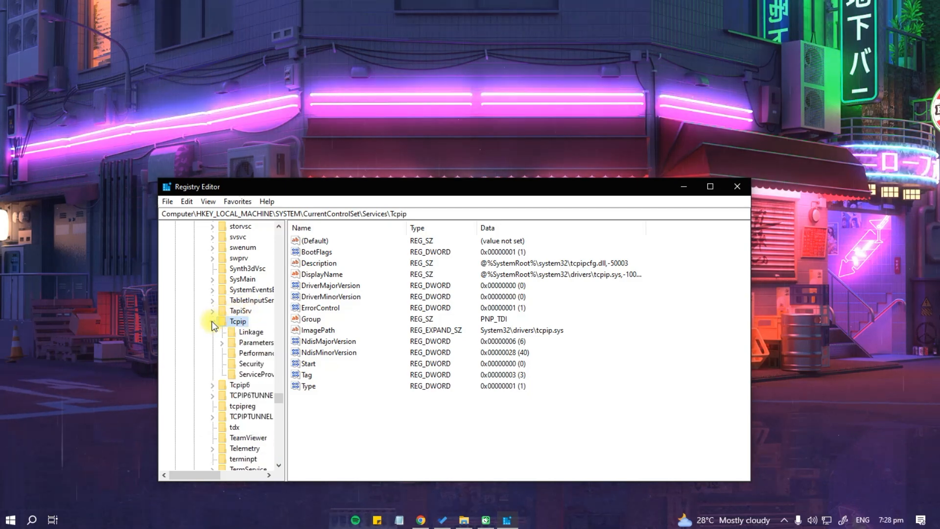
# Open and expand the Parameters key under Tcpip, and expand its Interfaces subkey to show the network adapter keys.
pyautogui.click(247, 342)
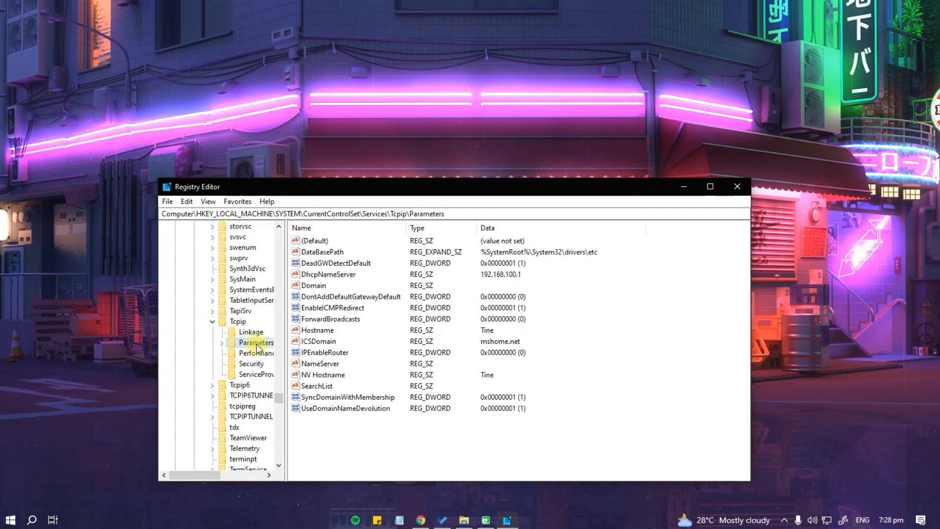
pyautogui.click(225, 343)
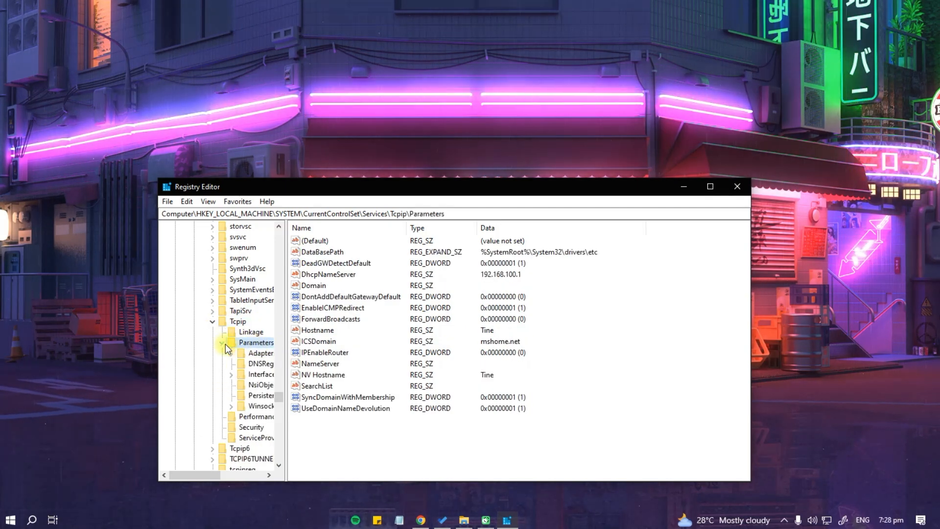
pyautogui.click(261, 376)
pyautogui.doubleClick(262, 378)
pyautogui.scroll(-2, 261, 416)
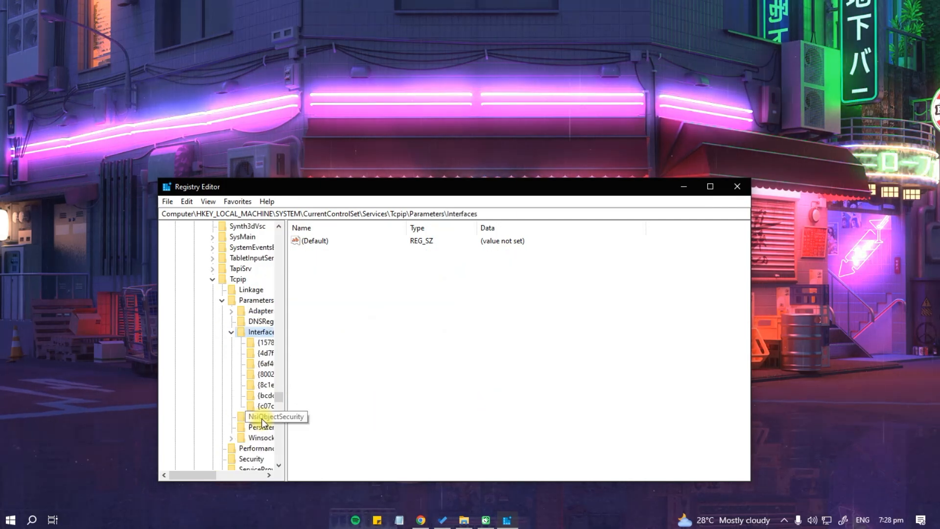
pyautogui.moveTo(209, 475); pyautogui.dragTo(231, 472)
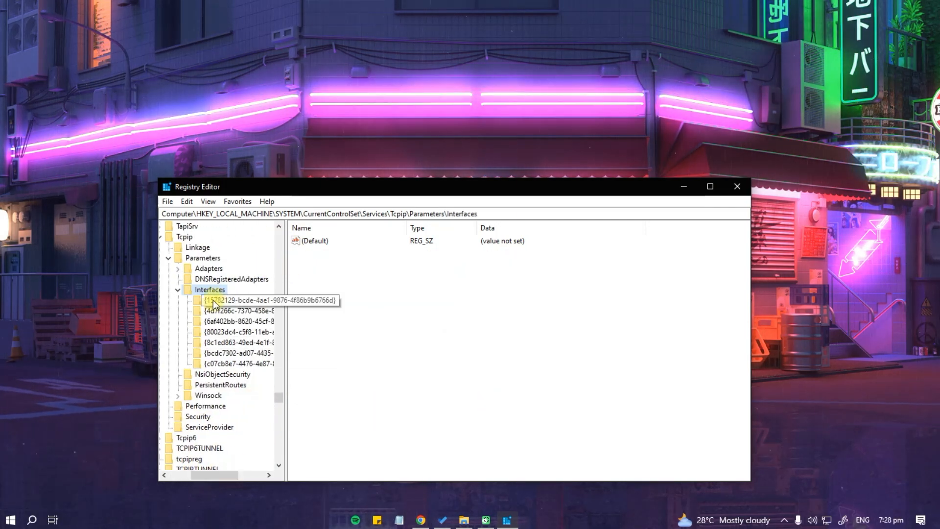
# Examine the values of the adapter subkeys under Interfaces to identify the network adapter that has DHCP address entries.
pyautogui.click(251, 300)
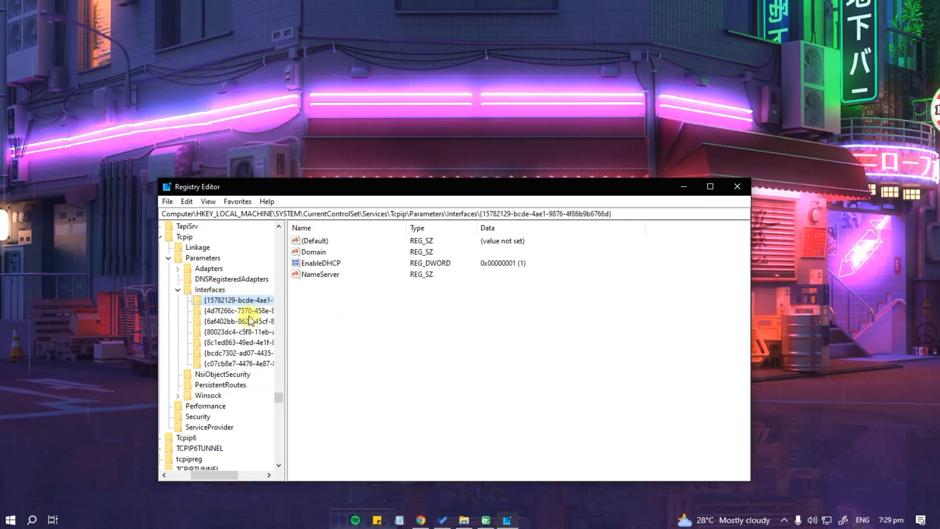
pyautogui.click(236, 312)
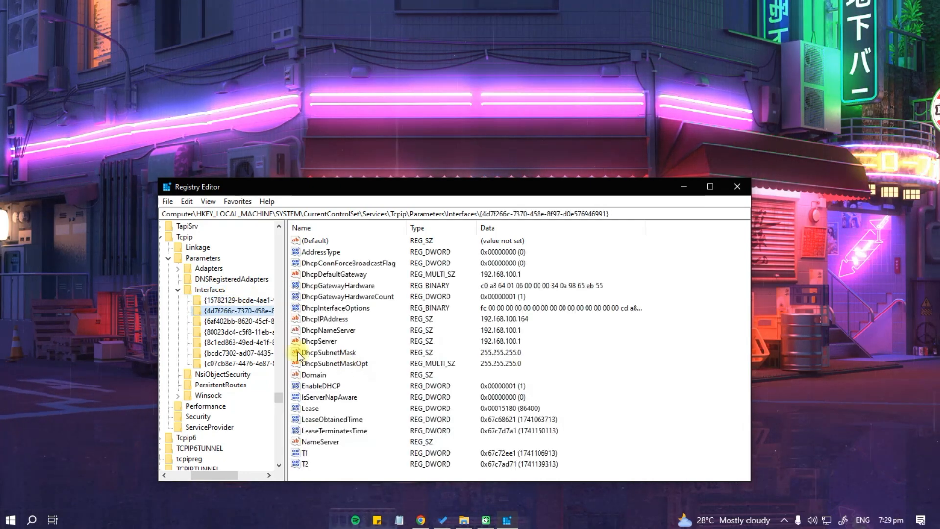
pyautogui.click(230, 322)
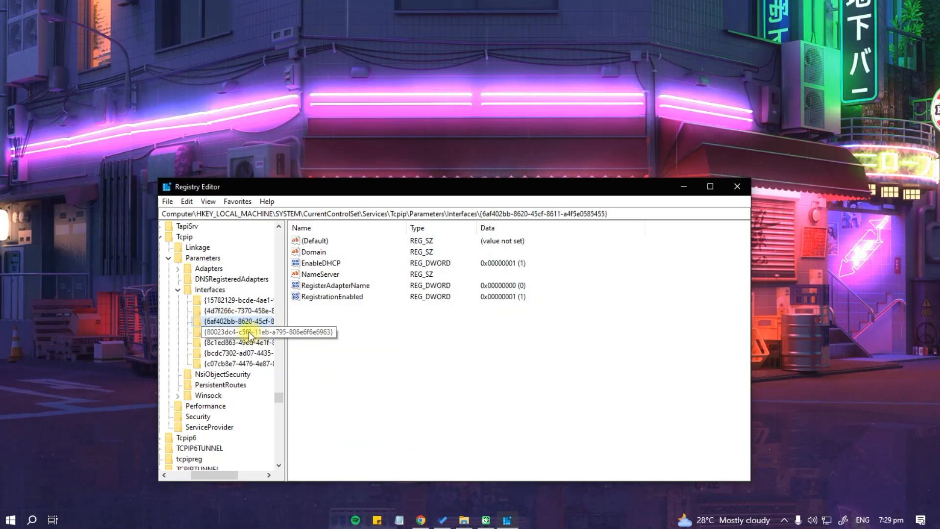
pyautogui.click(263, 333)
pyautogui.click(243, 344)
pyautogui.click(252, 361)
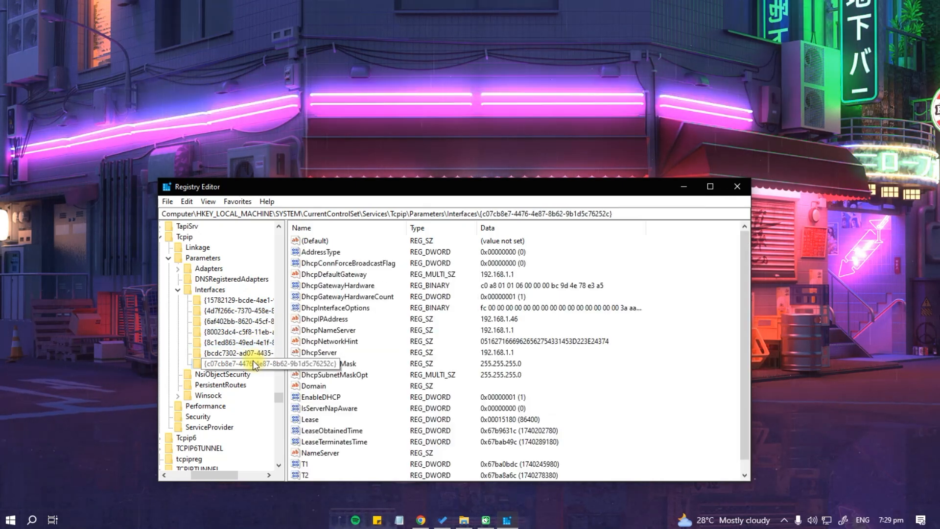
pyautogui.scroll(-1, 253, 361)
pyautogui.click(230, 310)
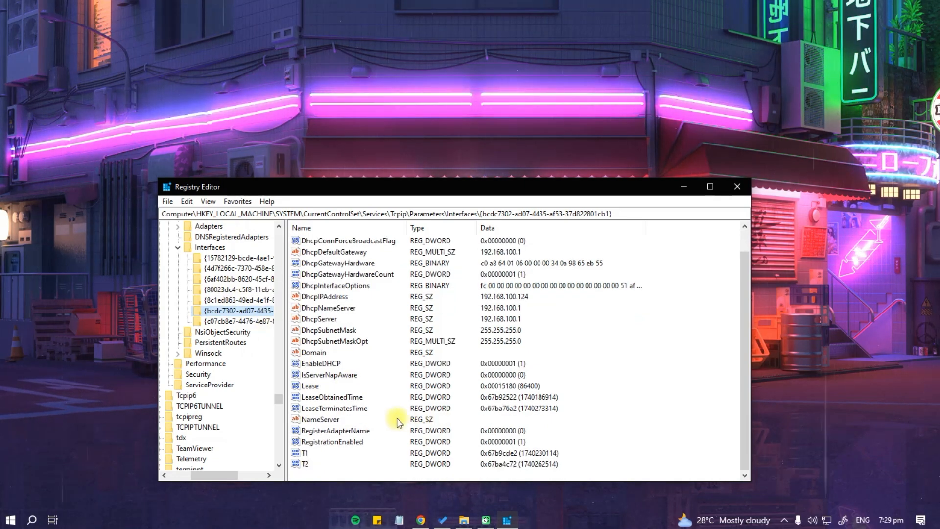
pyautogui.click(232, 279)
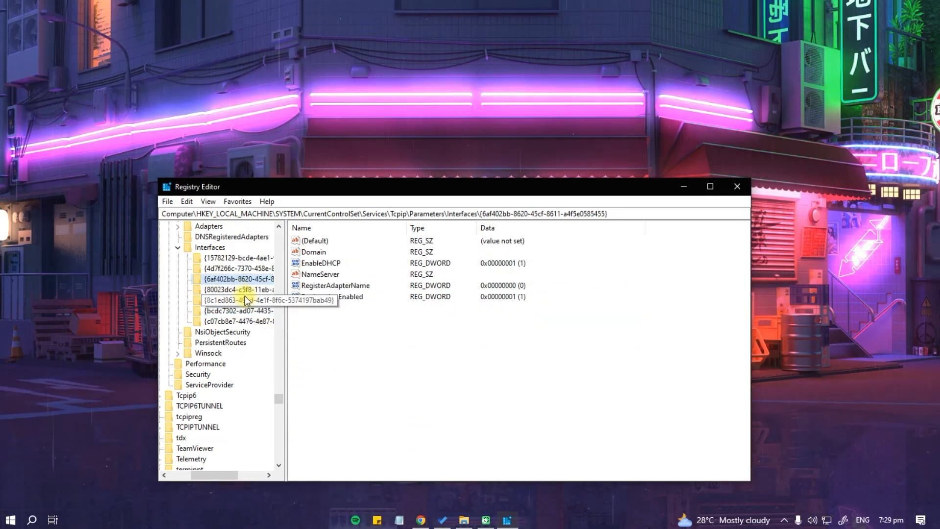
pyautogui.click(235, 289)
# Create a DWORD (32-bit) value named TCPackFrequency in the {bcdc7302-ad07-4435-af53-37d822801cb1} interface key.
pyautogui.click(242, 311)
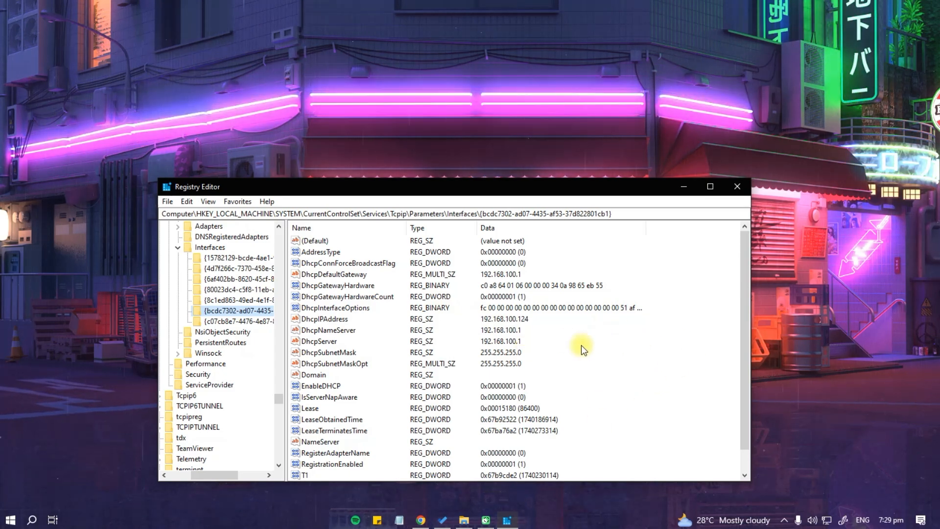
pyautogui.rightClick(566, 342)
pyautogui.moveTo(589, 346)
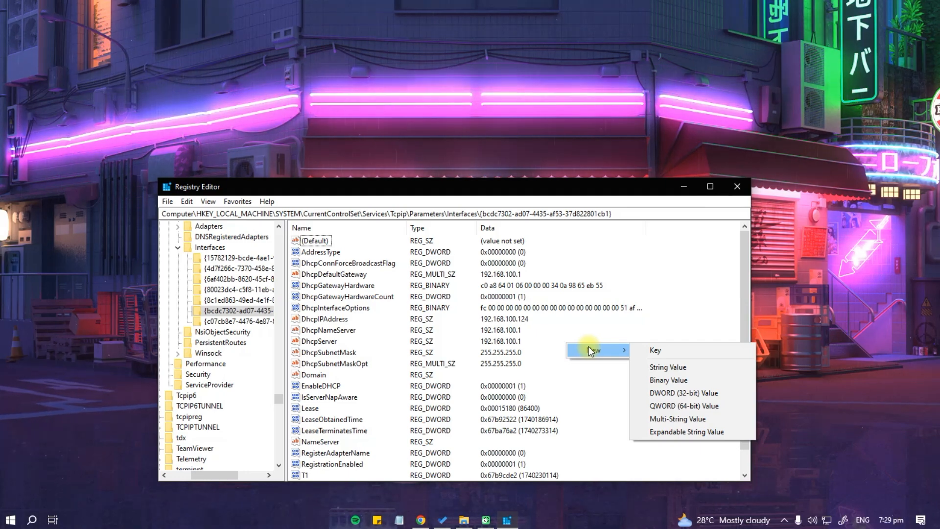
pyautogui.click(663, 395)
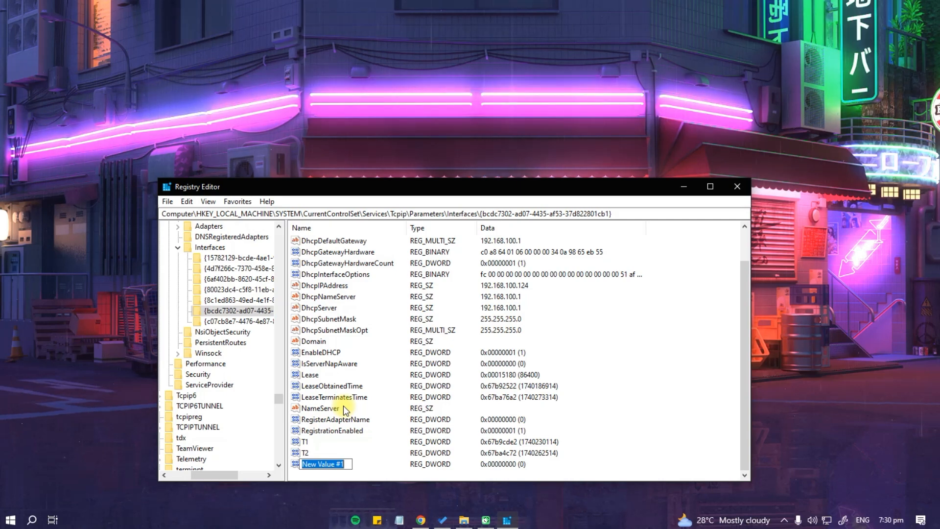
pyautogui.write('TCPackFrequency')
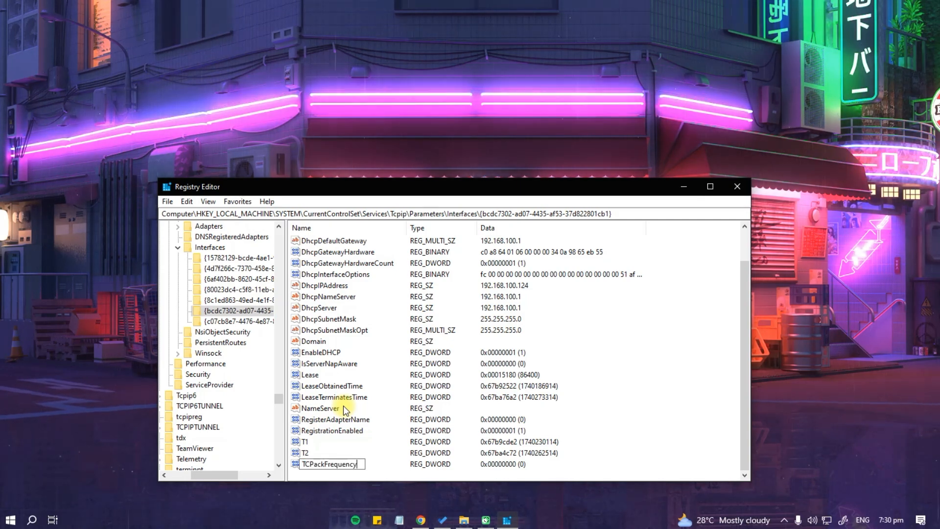
pyautogui.press('Return')
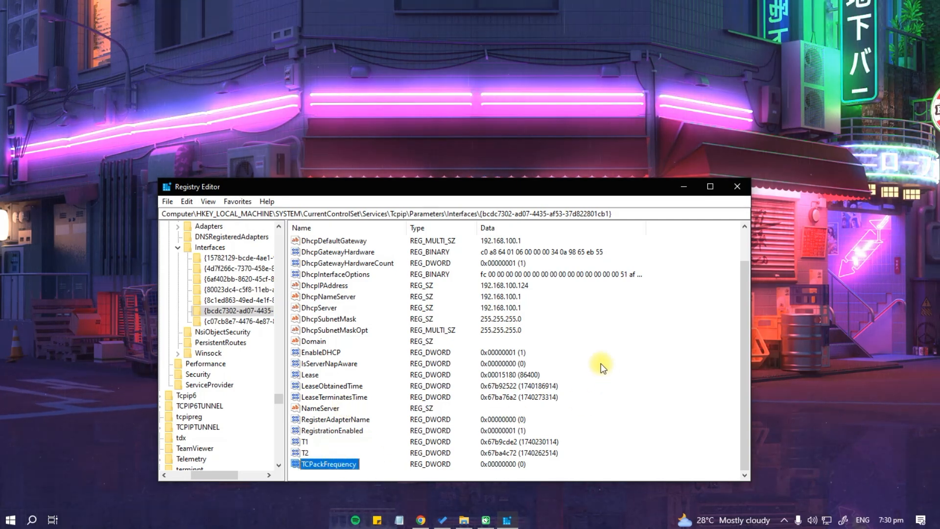
# Create a second DWORD (32-bit) value named TCPNoDelay in the same interface key.
pyautogui.rightClick(592, 342)
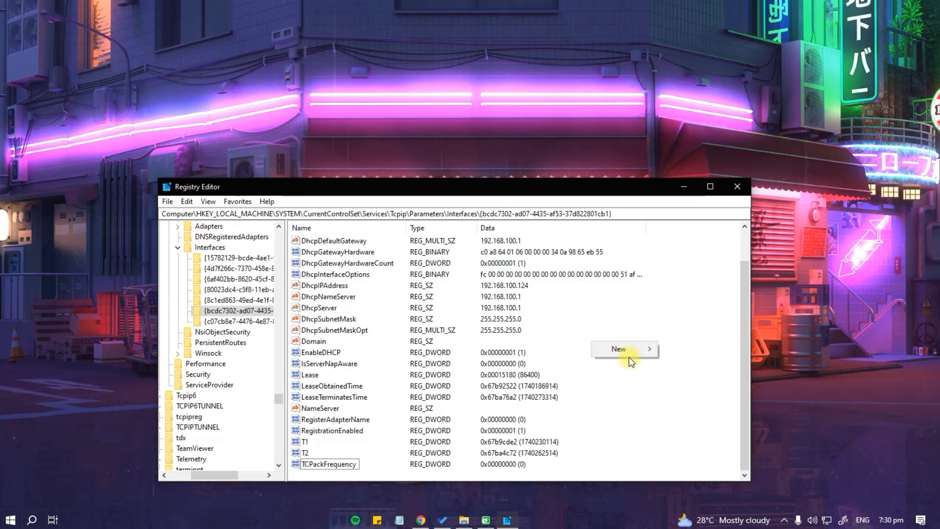
pyautogui.moveTo(608, 352)
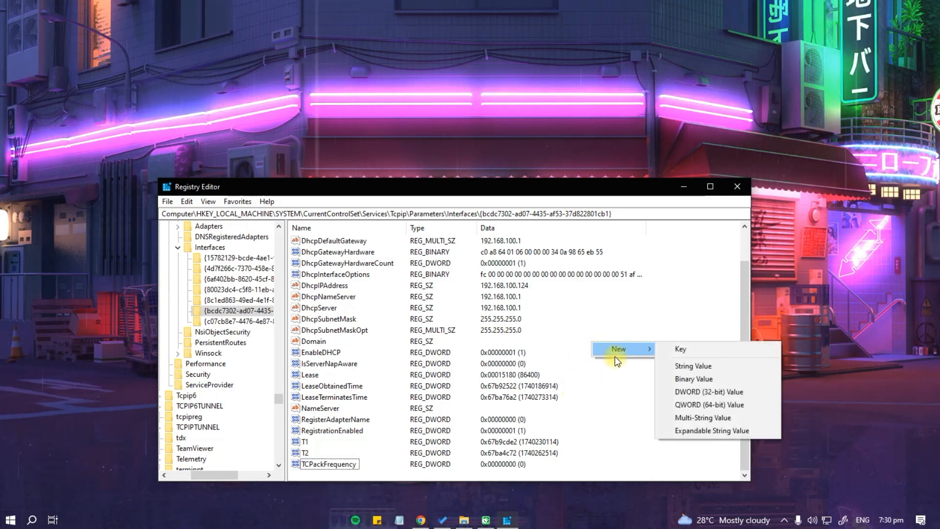
pyautogui.click(696, 392)
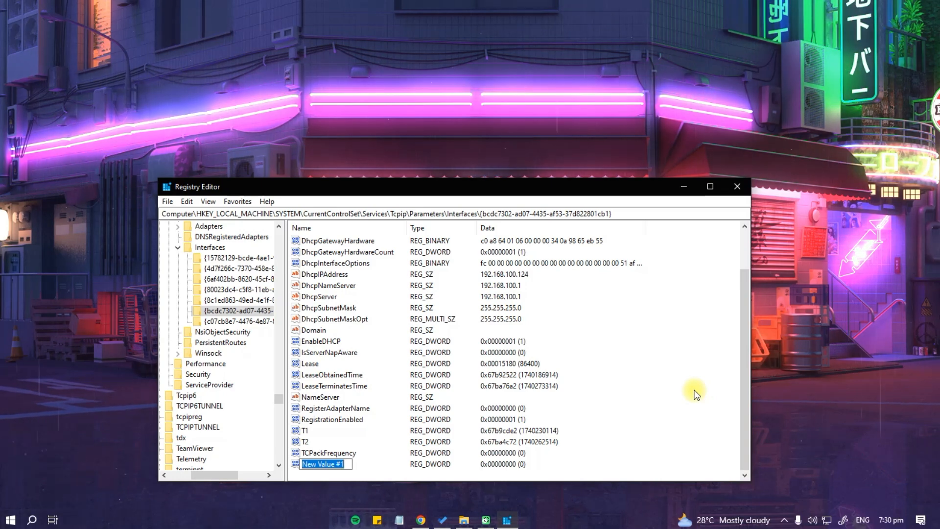
pyautogui.write('TCPNoDelay')
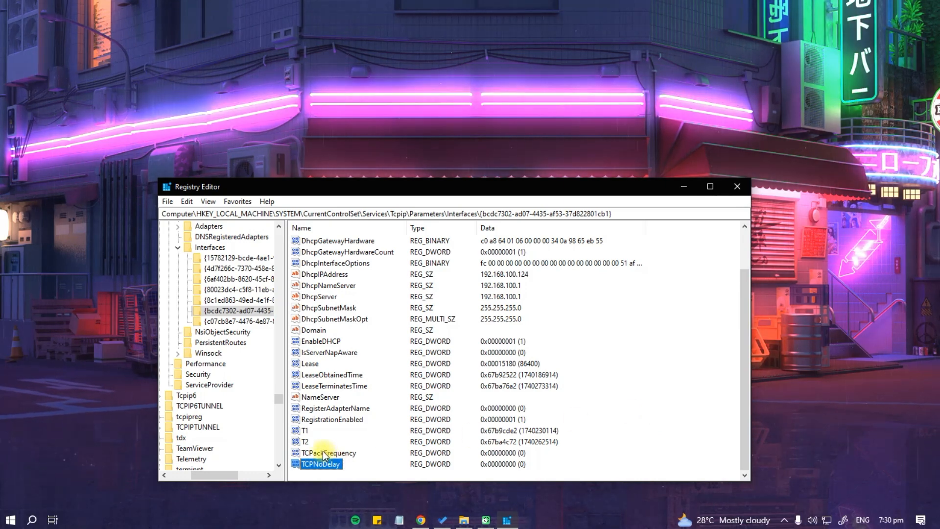
# Set the value data of both TCPackFrequency and TCPNoDelay to 1.
pyautogui.doubleClick(340, 454)
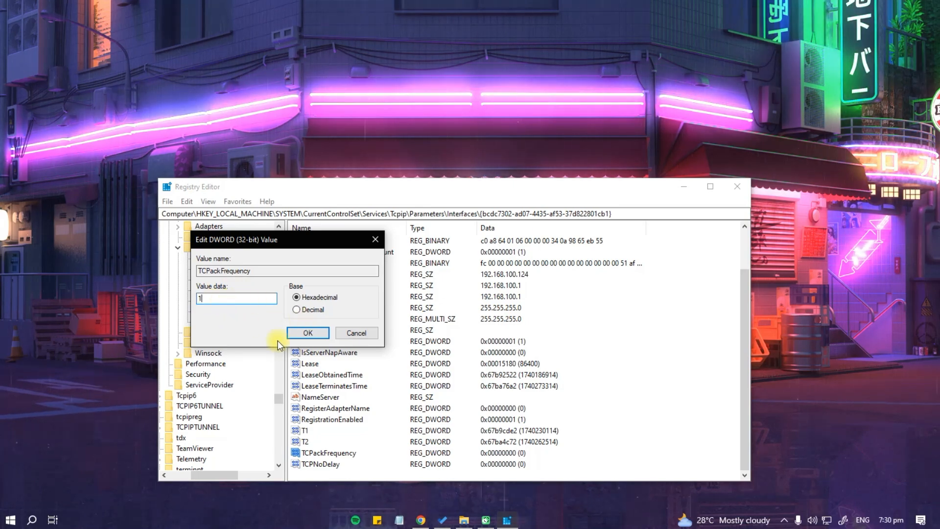
pyautogui.click(307, 333)
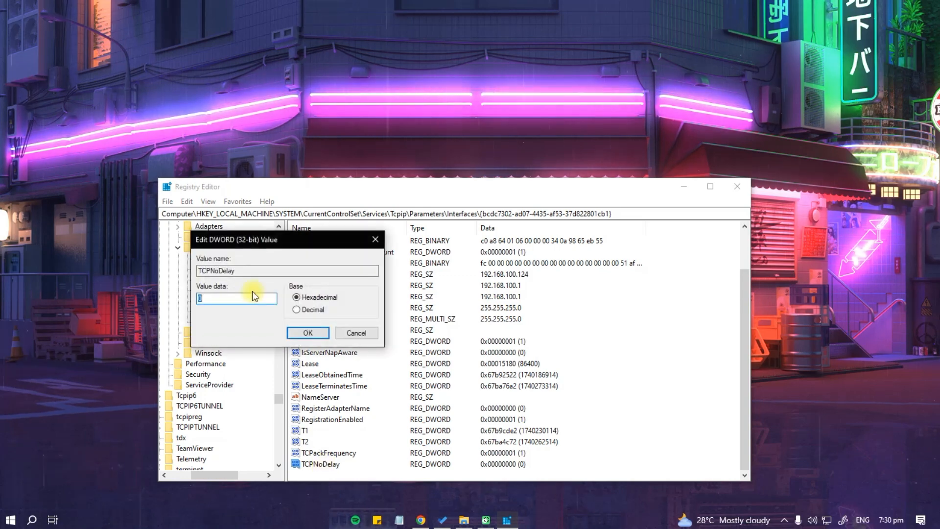
pyautogui.click(308, 333)
# Collapse the Interfaces and Parameters keys, and collapse and re-expand HKEY_LOCAL_MACHINE at the start of the registry tree.
pyautogui.scroll(4, 239, 371)
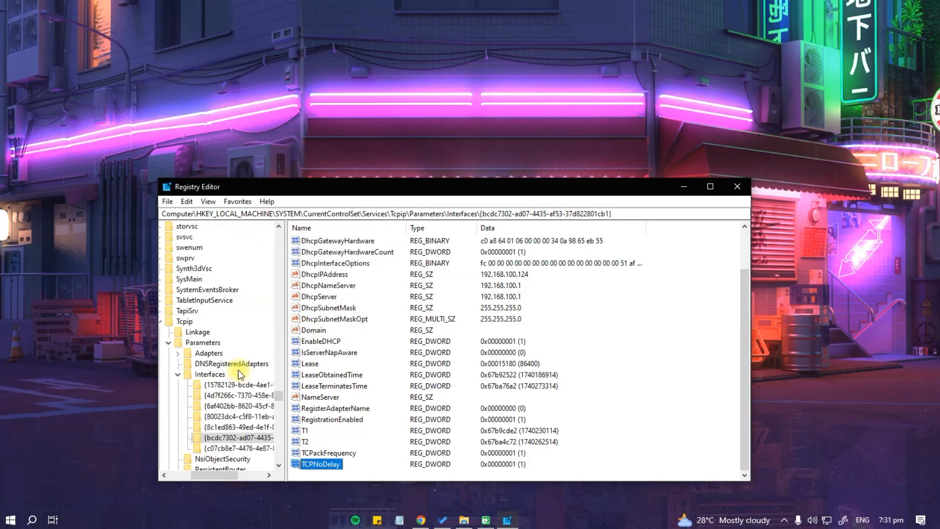
pyautogui.click(184, 372)
pyautogui.click(169, 343)
pyautogui.scroll(5, 190, 347)
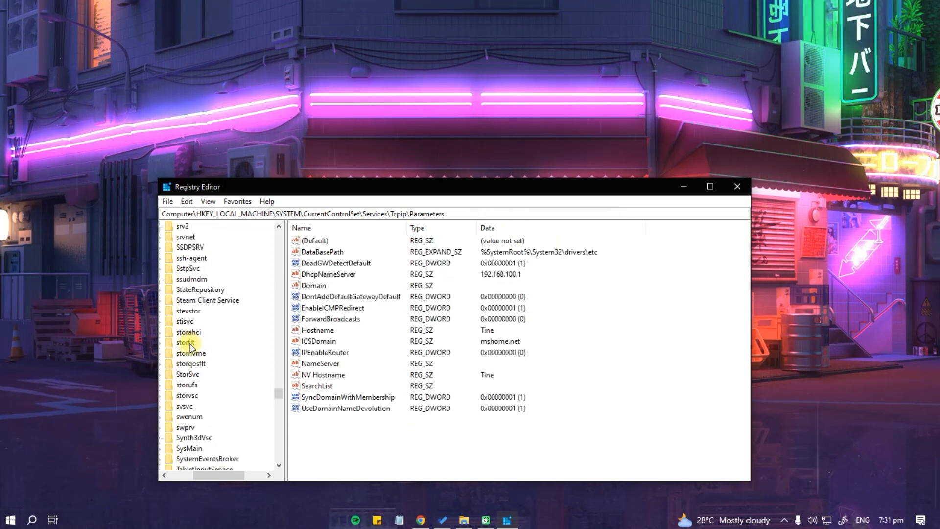
pyautogui.scroll(20, 190, 347)
pyautogui.click(178, 257)
pyautogui.click(175, 258)
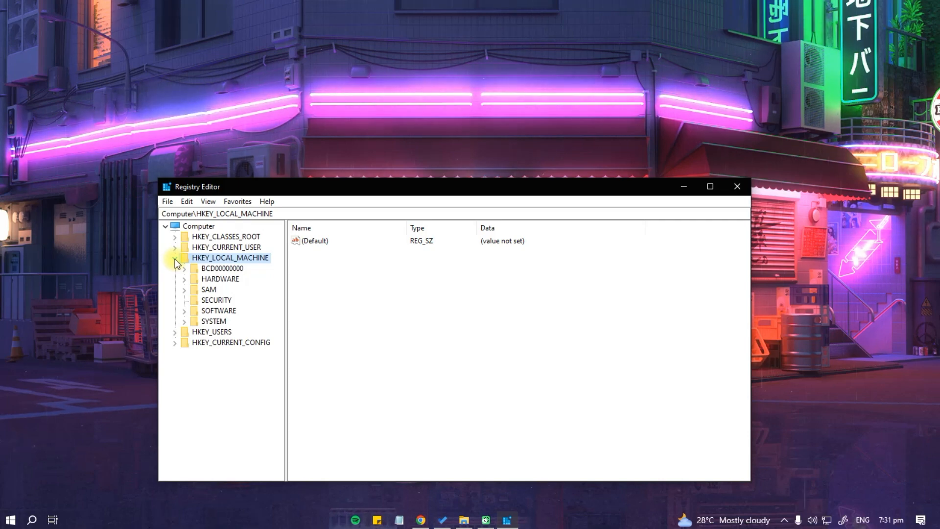
# Expand the SOFTWARE key under HKEY_LOCAL_MACHINE, and select and expand its Microsoft subkey.
pyautogui.click(184, 311)
pyautogui.scroll(-5, 251, 404)
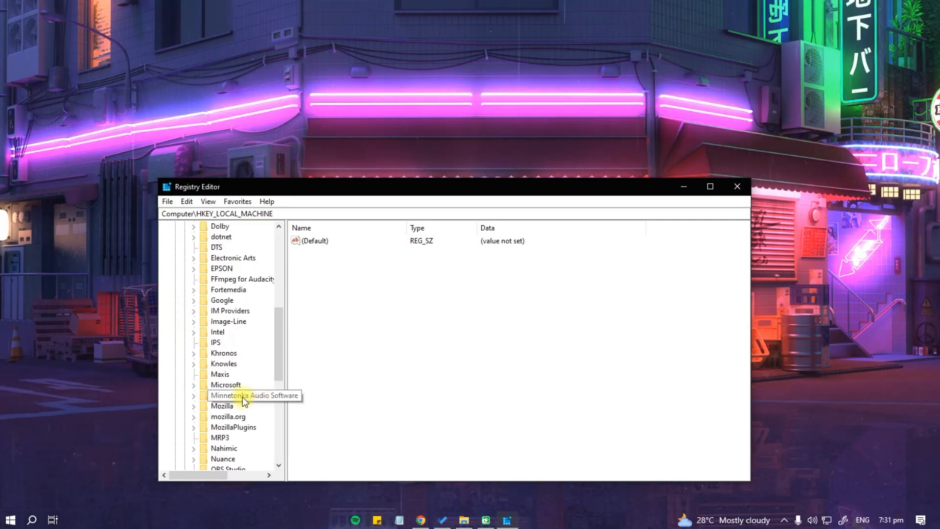
pyautogui.scroll(-3, 243, 397)
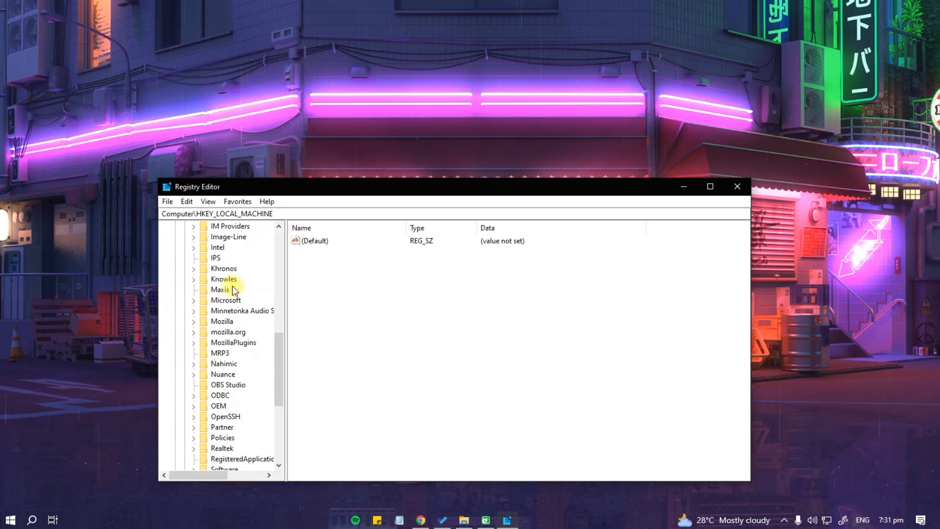
pyautogui.click(194, 302)
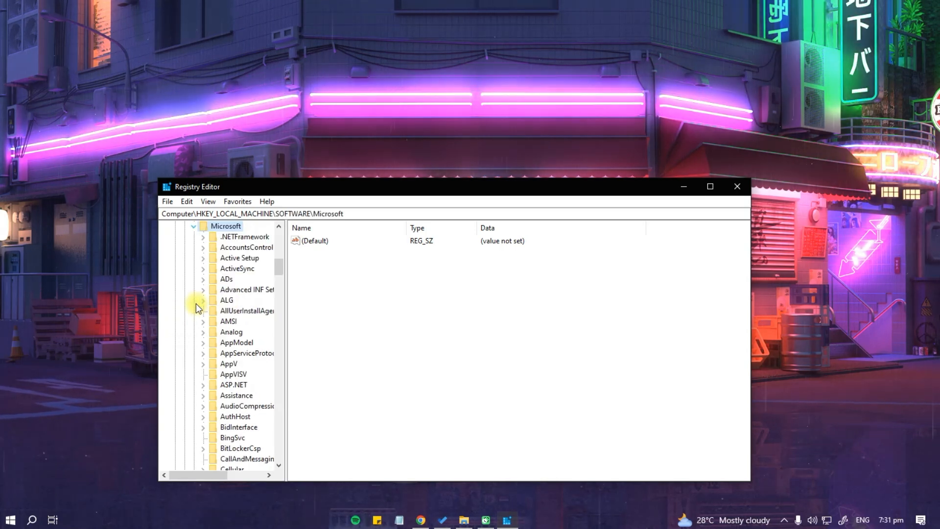
# Find and select the MSMQ key under SOFTWARE\Microsoft.
pyautogui.scroll(-16, 245, 373)
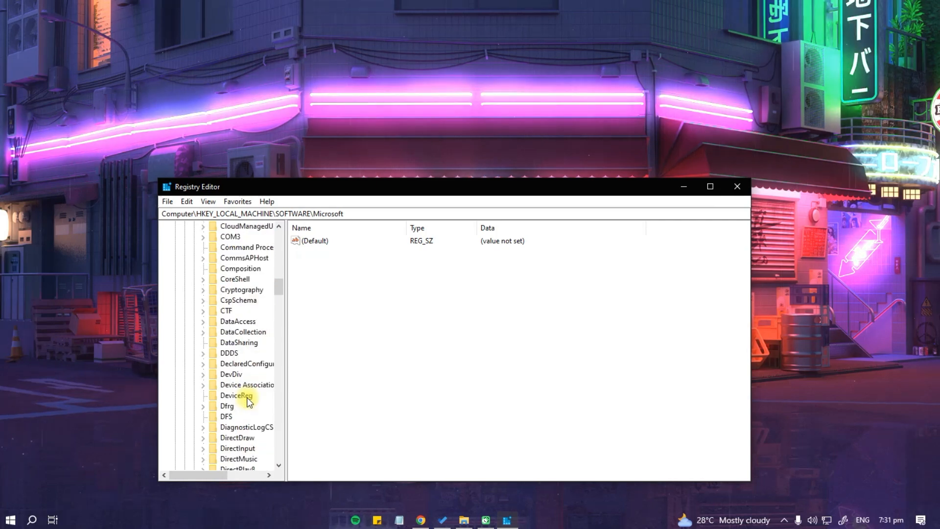
pyautogui.scroll(-20, 245, 373)
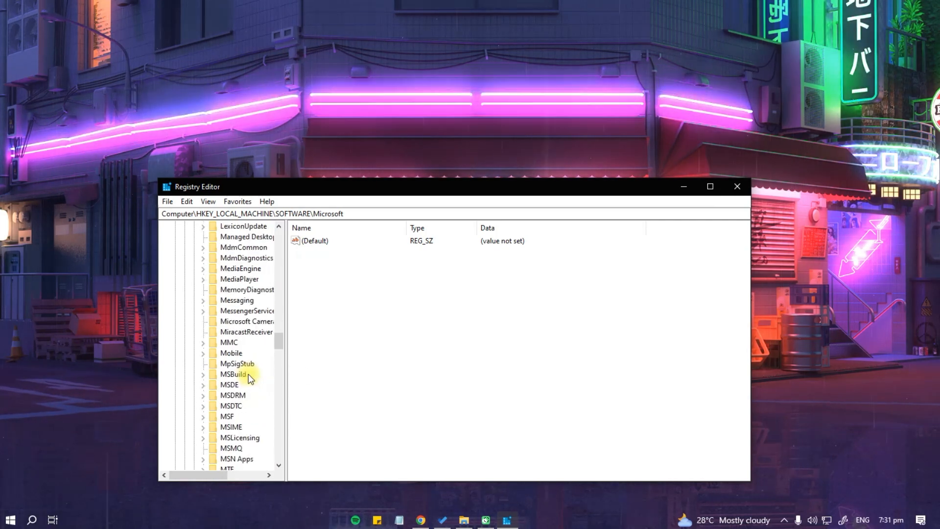
pyautogui.write('msmq')
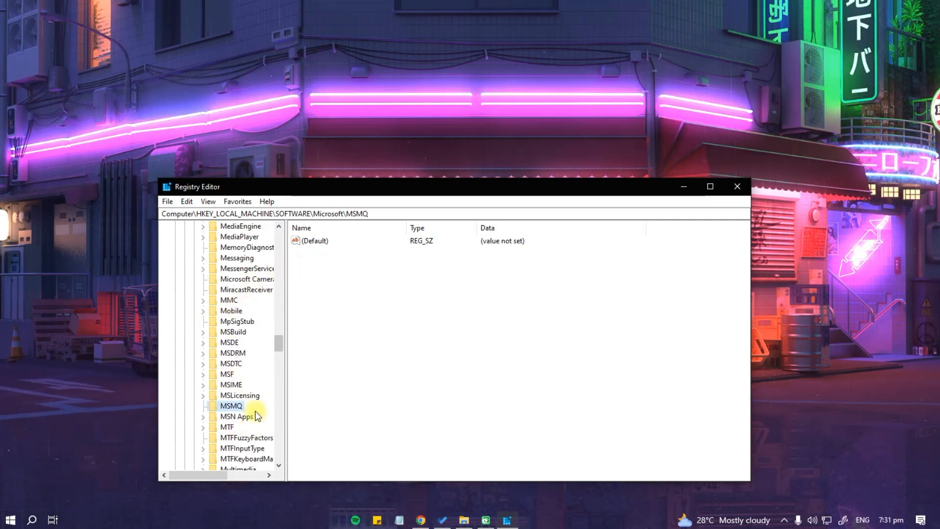
pyautogui.scroll(15, 248, 360)
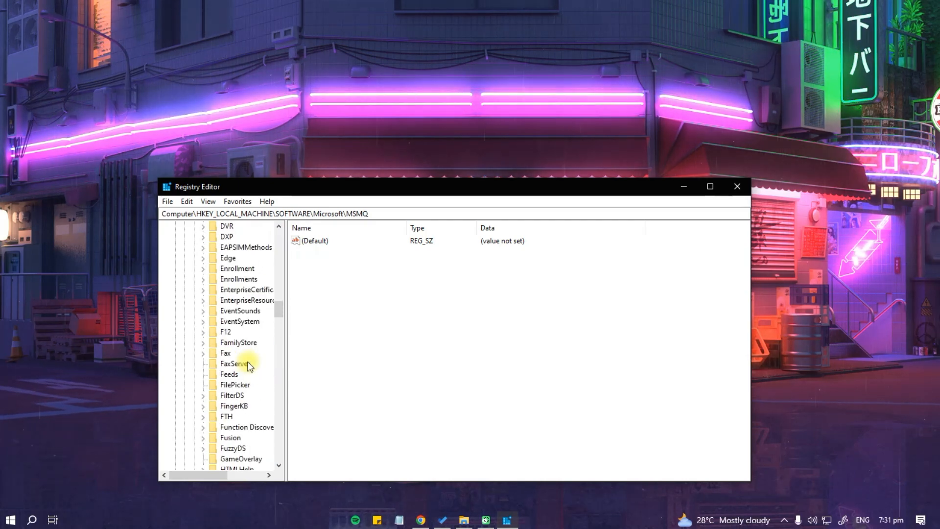
# Try to create a new key named MSMQ under SOFTWARE\Microsoft.
pyautogui.scroll(20, 247, 365)
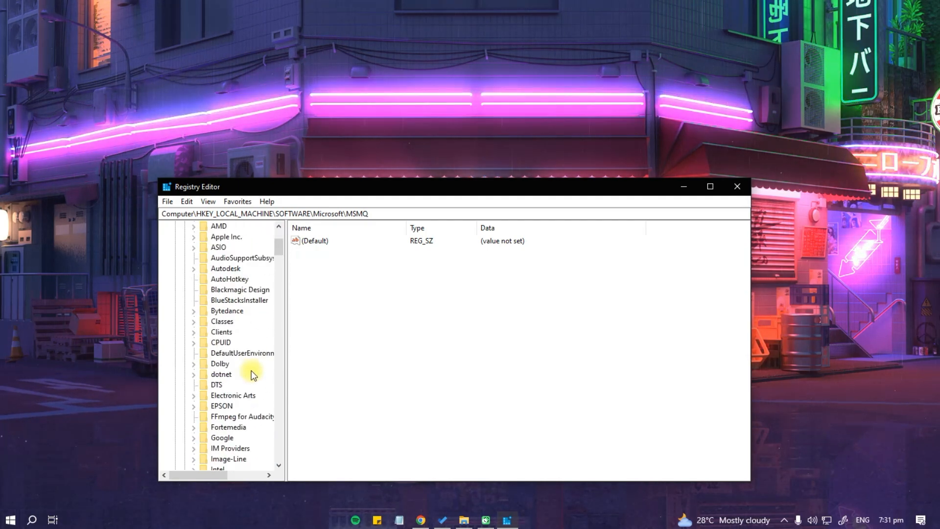
pyautogui.scroll(-7, 252, 373)
pyautogui.click(224, 310)
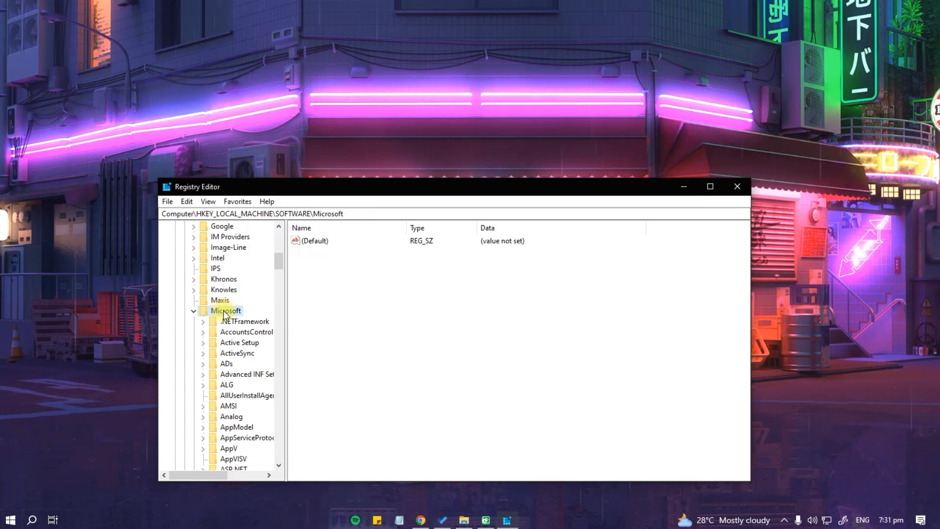
pyautogui.rightClick(224, 312)
pyautogui.moveTo(317, 334)
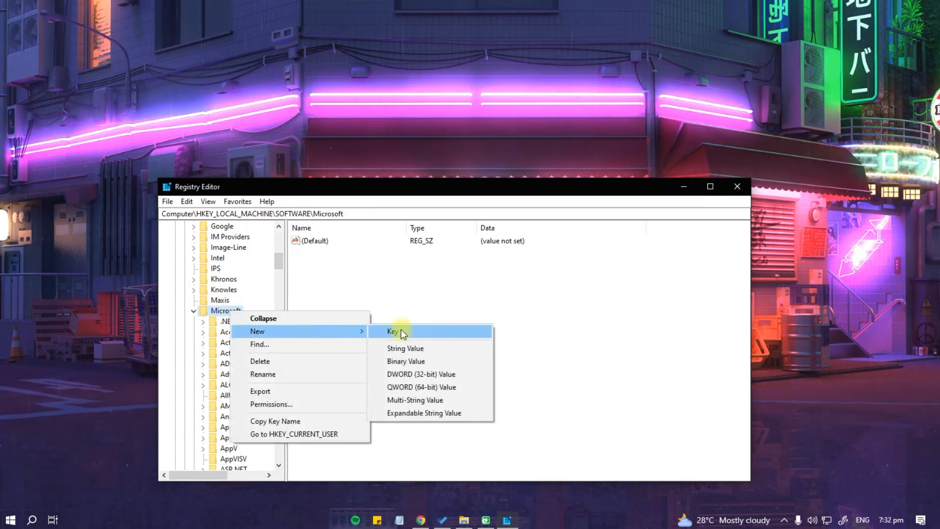
pyautogui.click(402, 331)
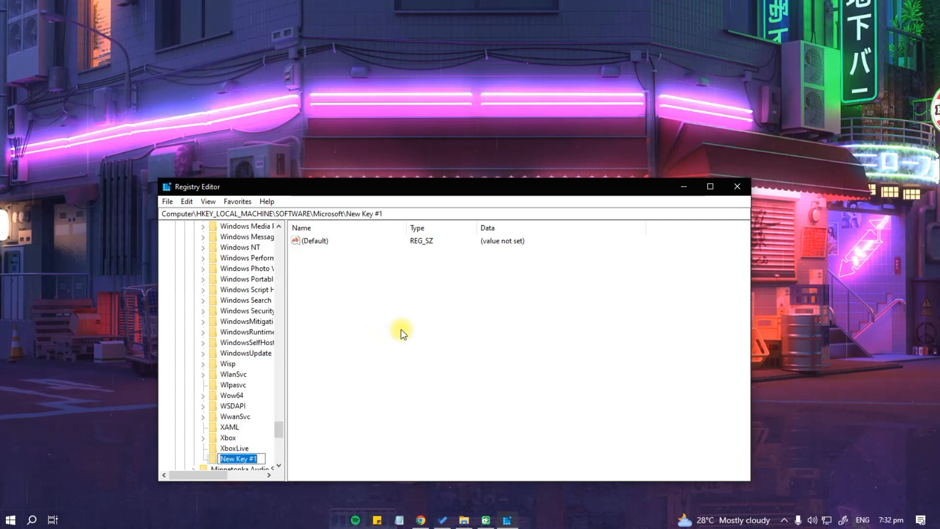
pyautogui.write('MSMQ')
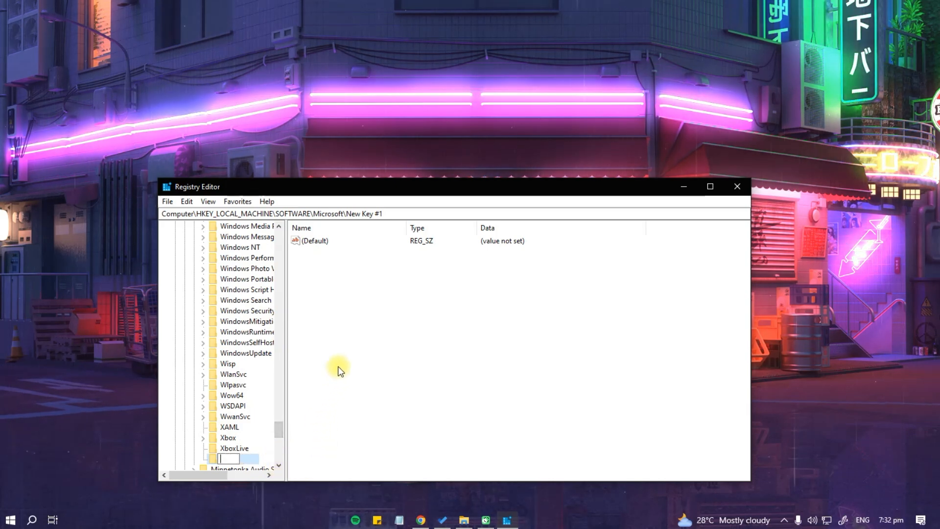
pyautogui.click(323, 365)
pyautogui.press('Return')
# Select the existing MSMQ key under SOFTWARE\Microsoft and add a DWORD (32-bit) value named TCPNoDelay to it.
pyautogui.scroll(20, 205, 402)
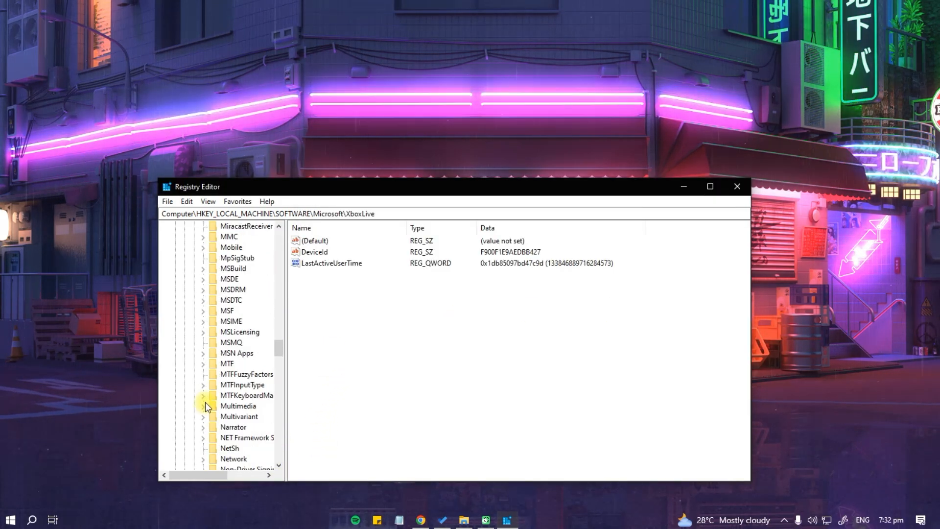
pyautogui.click(233, 344)
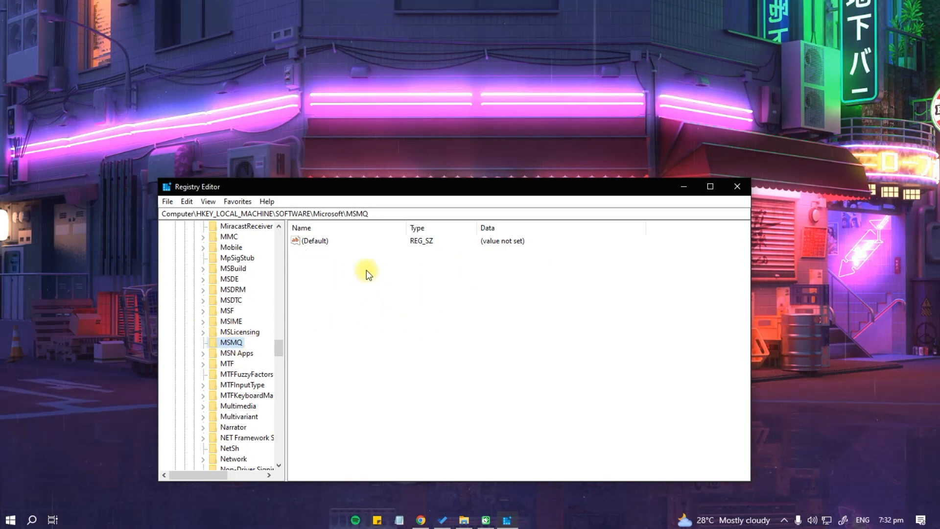
pyautogui.rightClick(335, 288)
pyautogui.moveTo(357, 293)
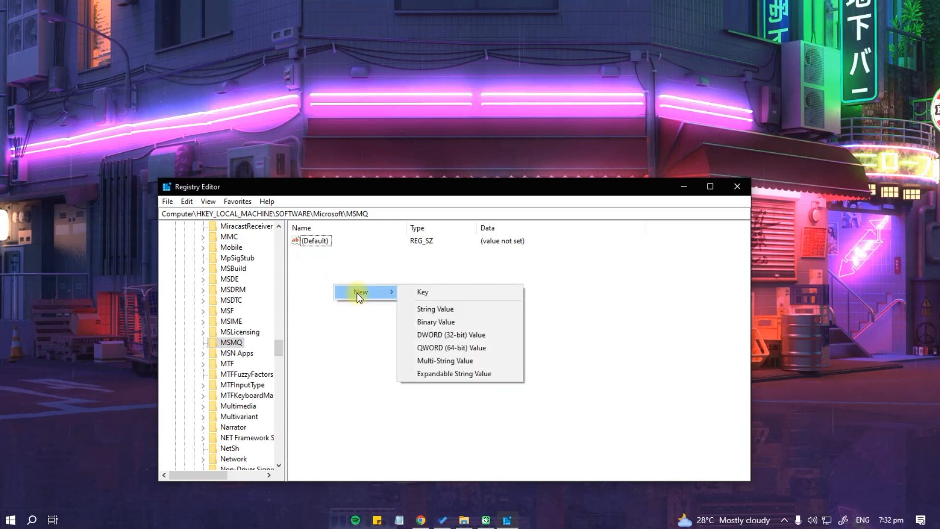
pyautogui.click(448, 336)
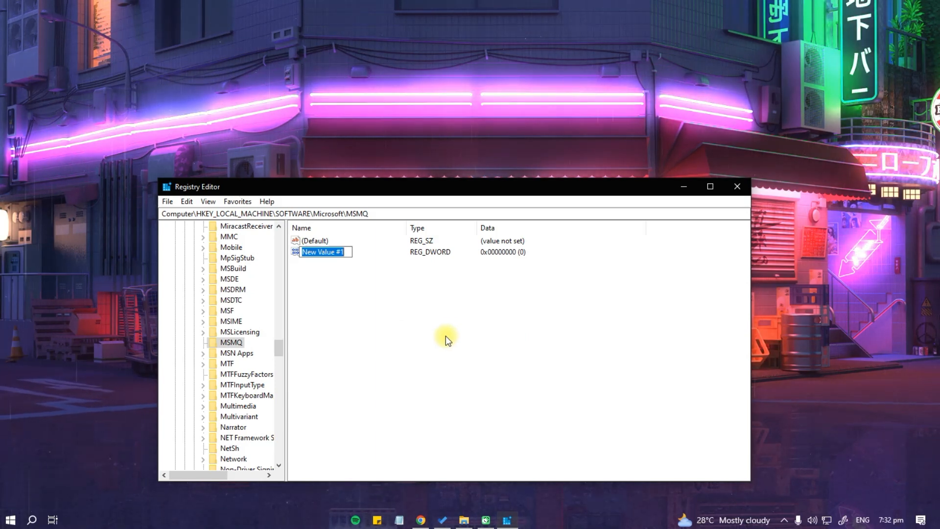
pyautogui.write('TCPNoDelay')
pyautogui.press('Return')
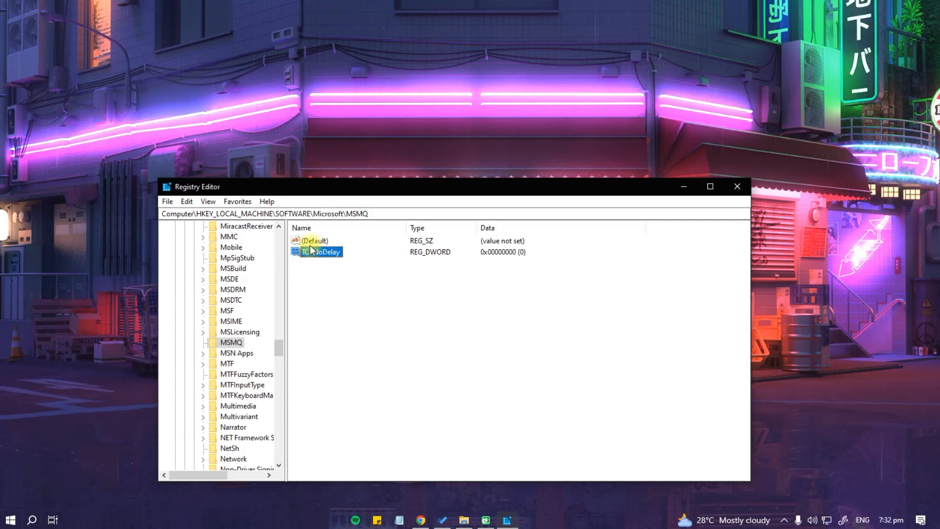
# Set the value data of TCPNoDelay in the MSMQ key to 1.
pyautogui.doubleClick(301, 251)
pyautogui.write('1')
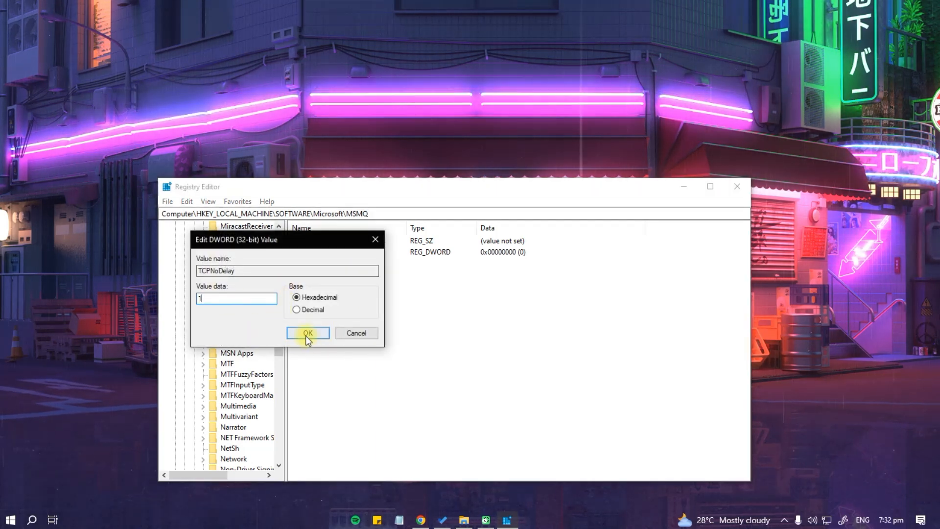
pyautogui.click(308, 333)
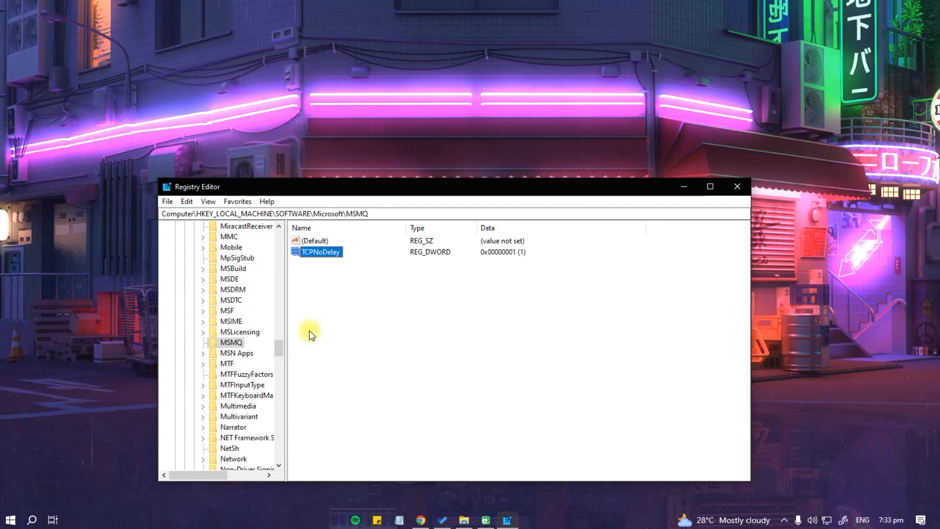
# Create a subkey named Parameters under the MSMQ key.
pyautogui.rightClick(232, 343)
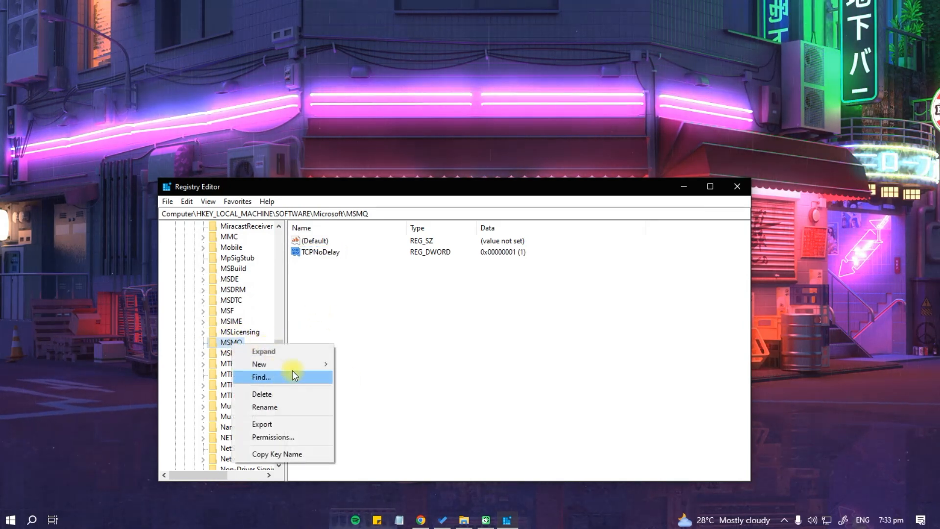
pyautogui.moveTo(302, 364)
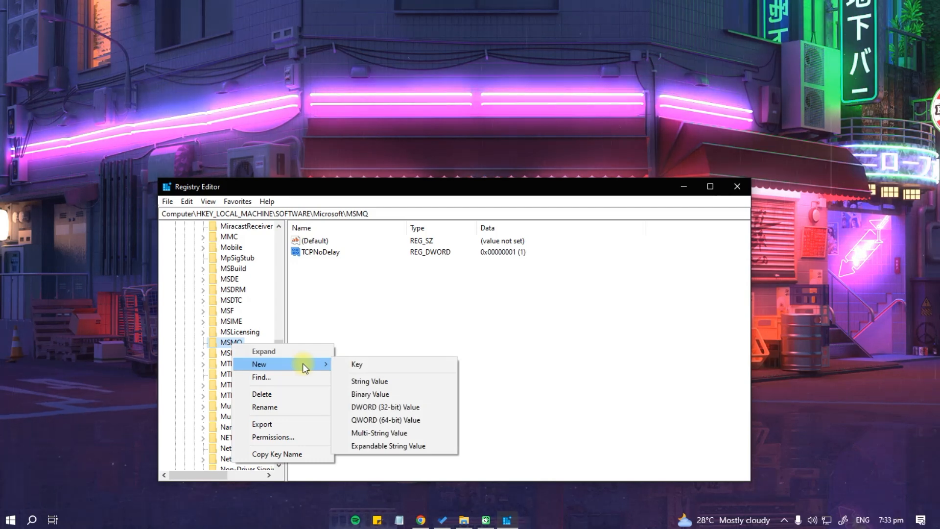
pyautogui.click(372, 367)
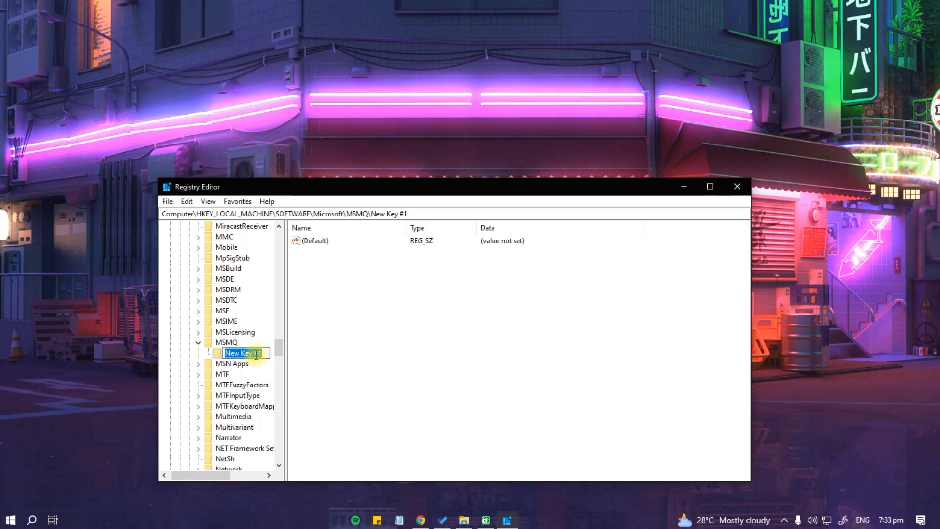
pyautogui.write('Parameters')
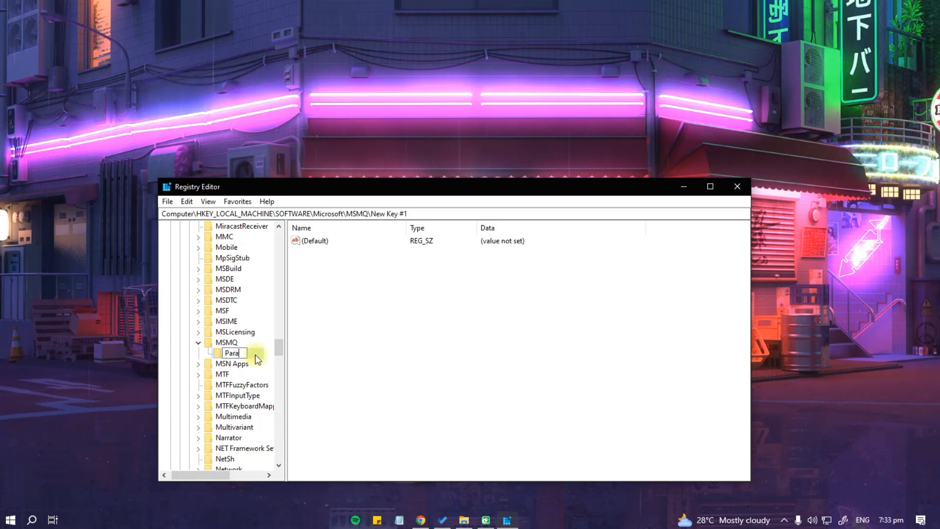
pyautogui.press('Return')
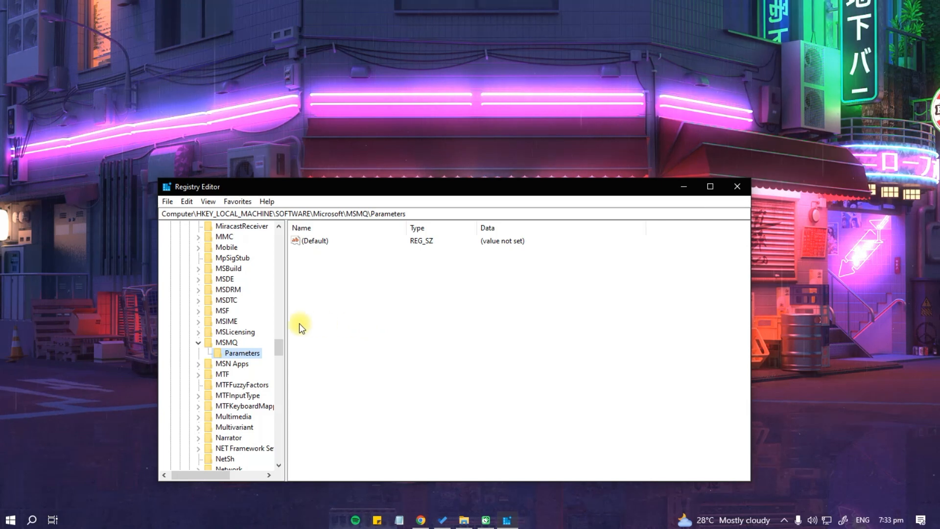
# Add a DWORD (32-bit) value named TCPNoDelay to the Parameters key under MSMQ.
pyautogui.rightClick(354, 287)
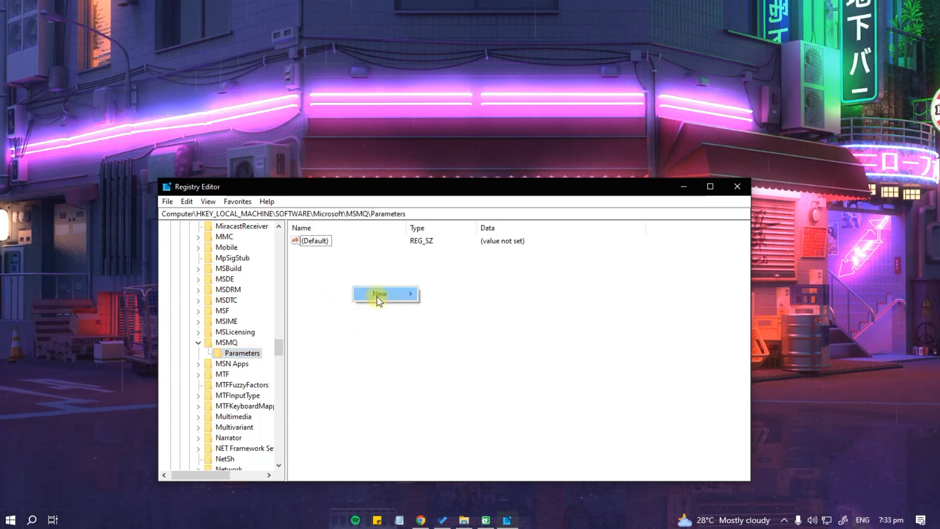
pyautogui.moveTo(387, 295)
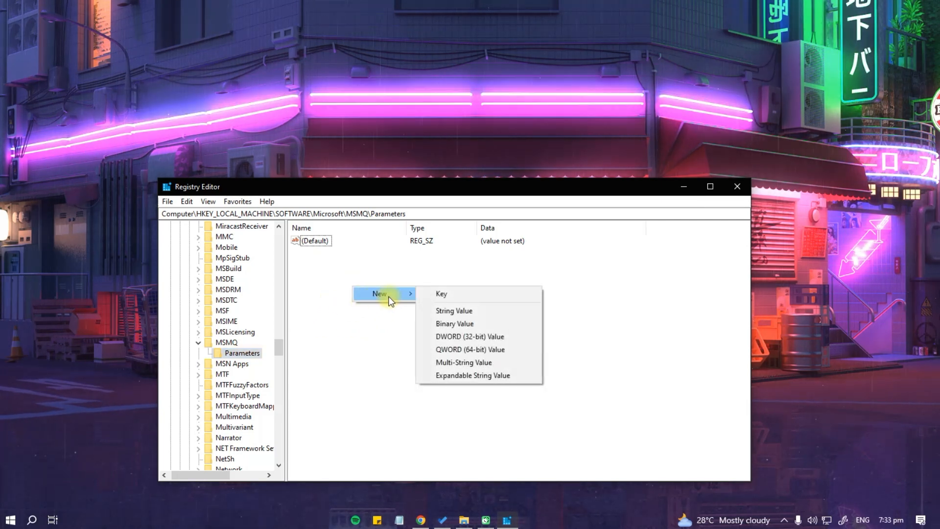
pyautogui.click(455, 335)
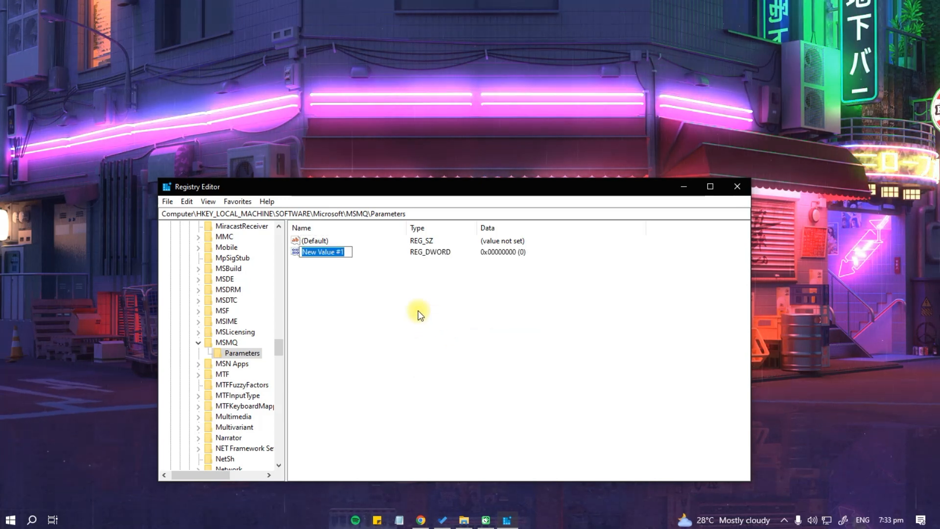
pyautogui.write('TCPNoDelay')
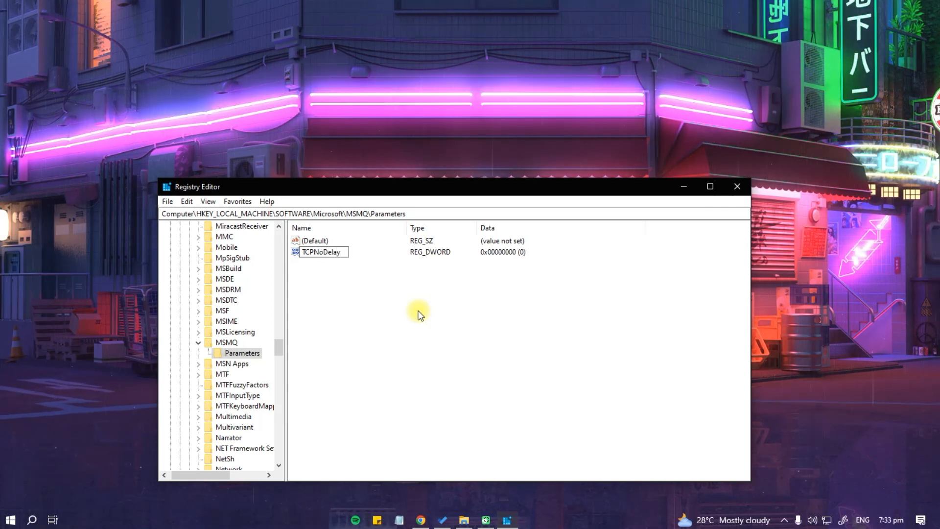
pyautogui.press('Return')
# Set the value data of TCPNoDelay in the MSMQ\Parameters key to 1.
pyautogui.doubleClick(316, 252)
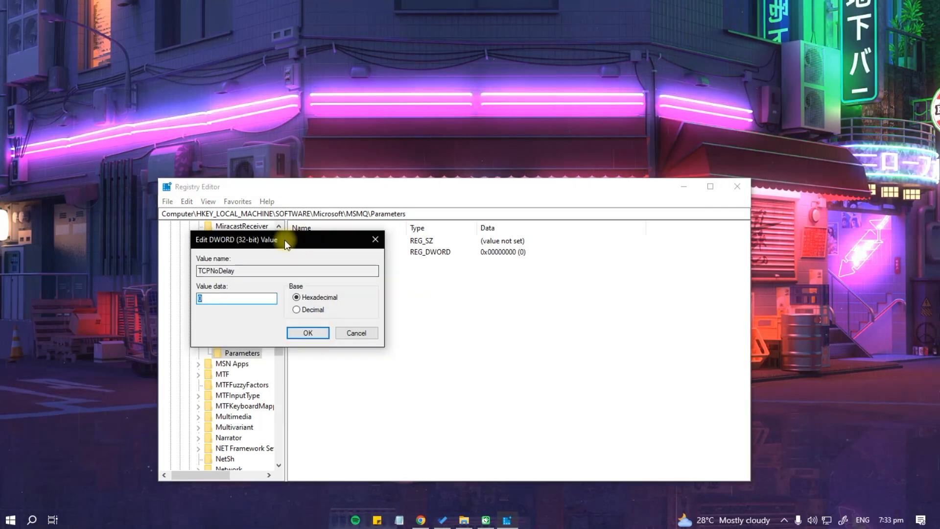
pyautogui.write('1')
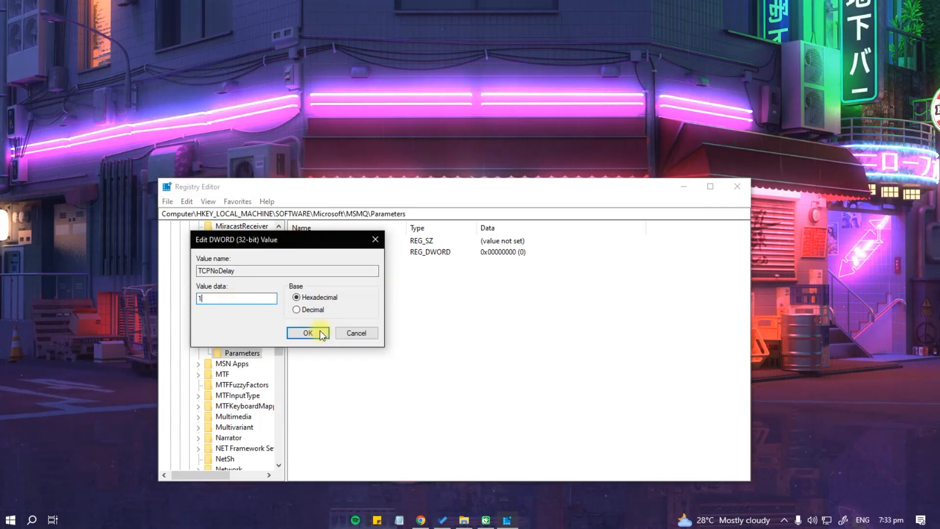
pyautogui.click(306, 334)
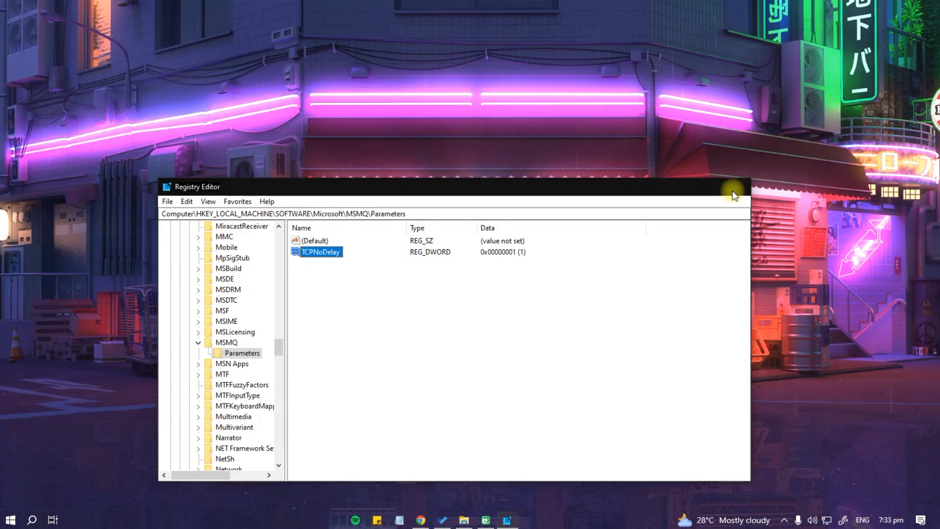
# Close the Registry Editor and open the Windows power options for restarting the computer.
pyautogui.click(737, 186)
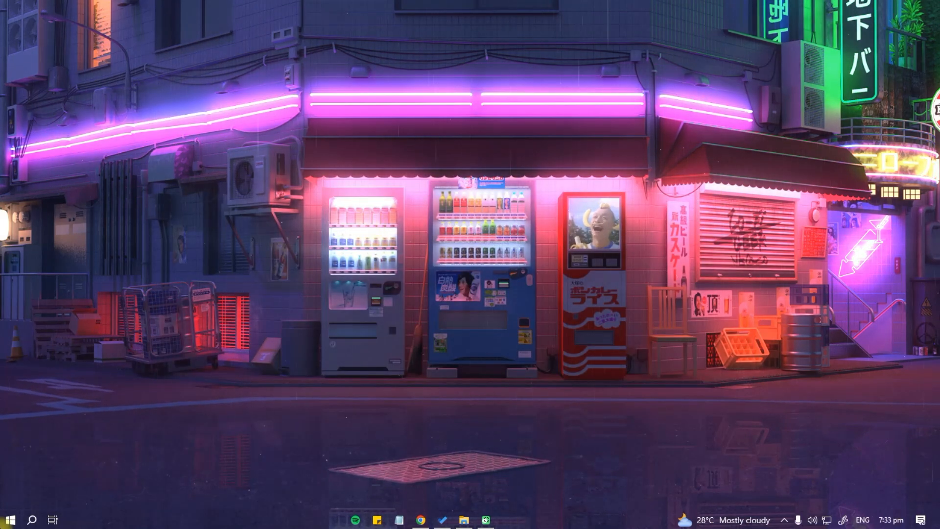
pyautogui.click(11, 520)
pyautogui.click(15, 497)
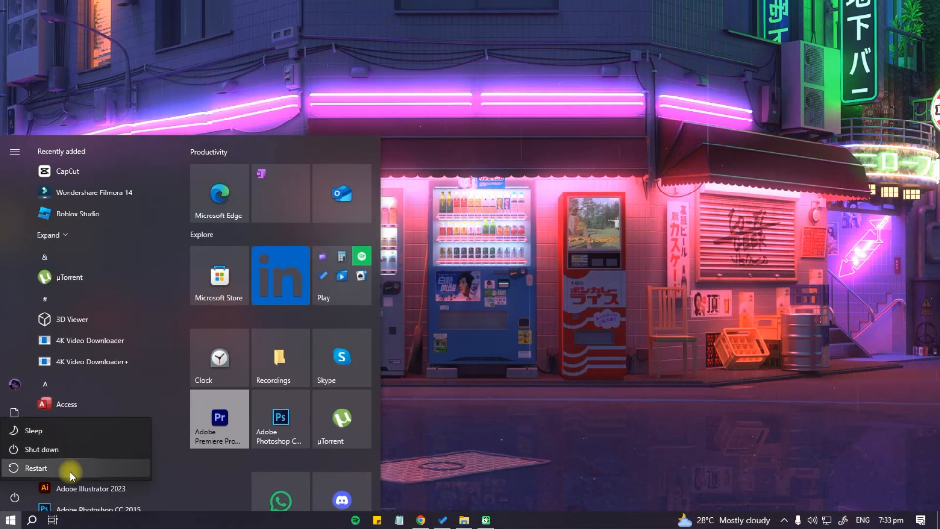